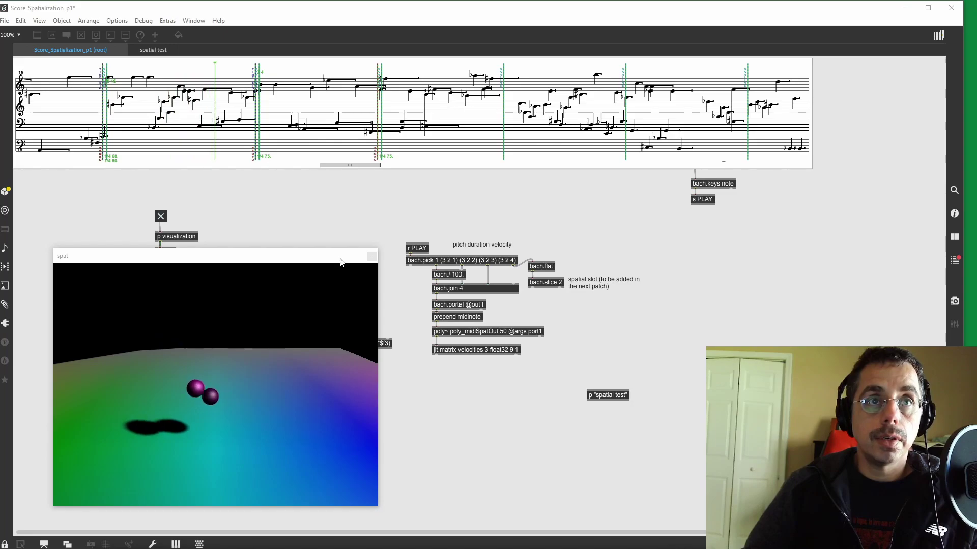
- Drag the spat rendering window off the patch to reveal the azimuth/elevation/distance-to-MIDI chain
{"action": "left_click_drag", "start_coordinate": [374, 505], "coordinate": [767, 529]}
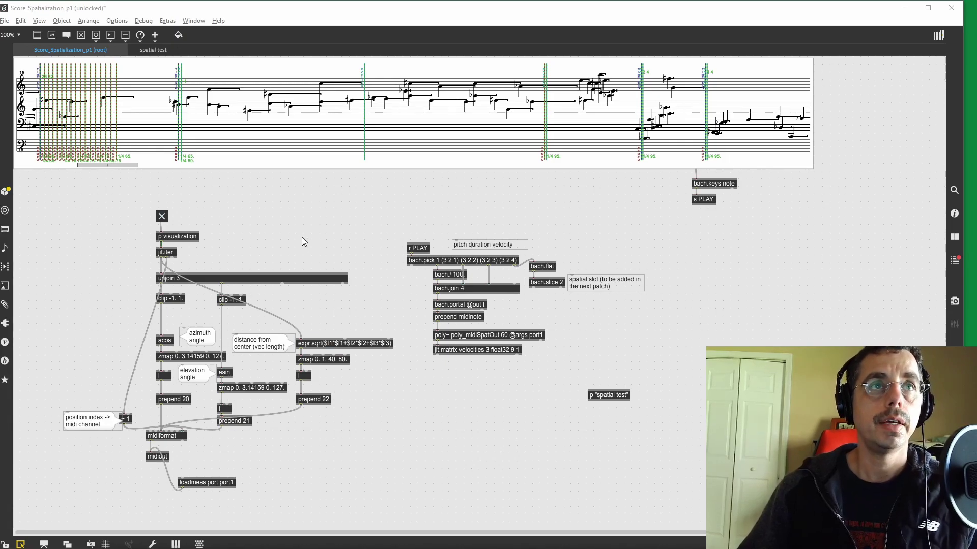
- Scroll the bach.roll score fully left to its opening 4/4 measure
{"action": "left_click", "coordinate": [116, 163]}
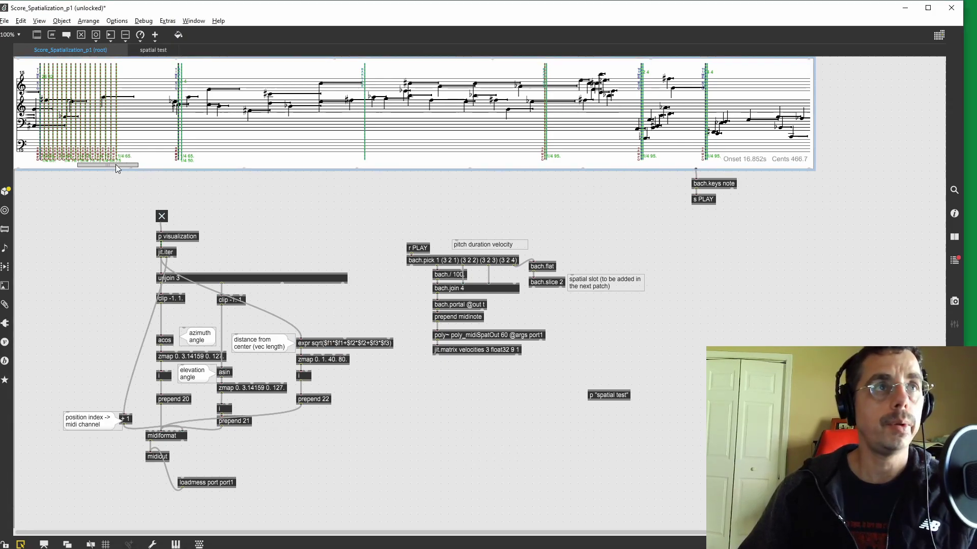
{"action": "left_click_drag", "start_coordinate": [117, 163], "coordinate": [23, 184]}
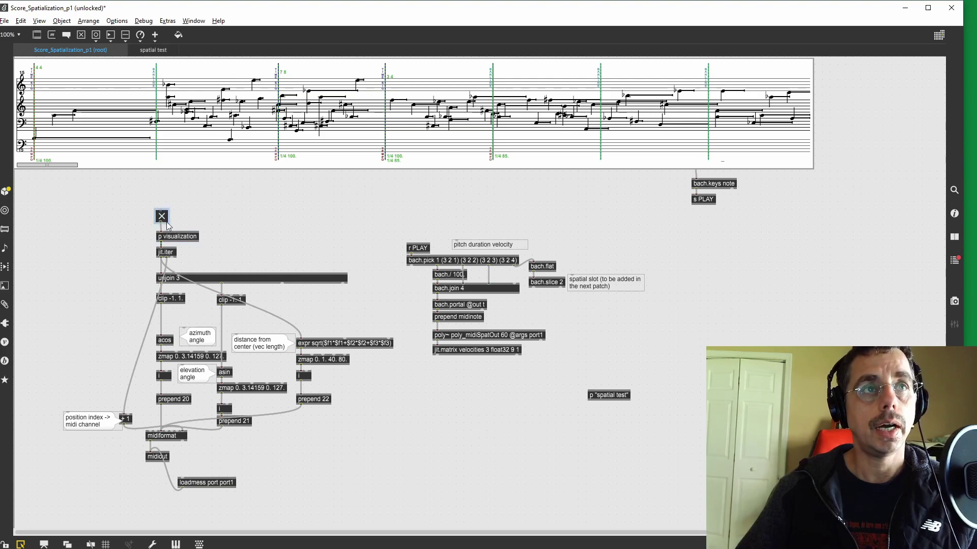
- Peek inside the p visualization subpatcher, then move the 'position index -> midi channel' comment 28 px left
{"action": "left_click", "coordinate": [177, 253]}
{"action": "left_click", "coordinate": [210, 263]}
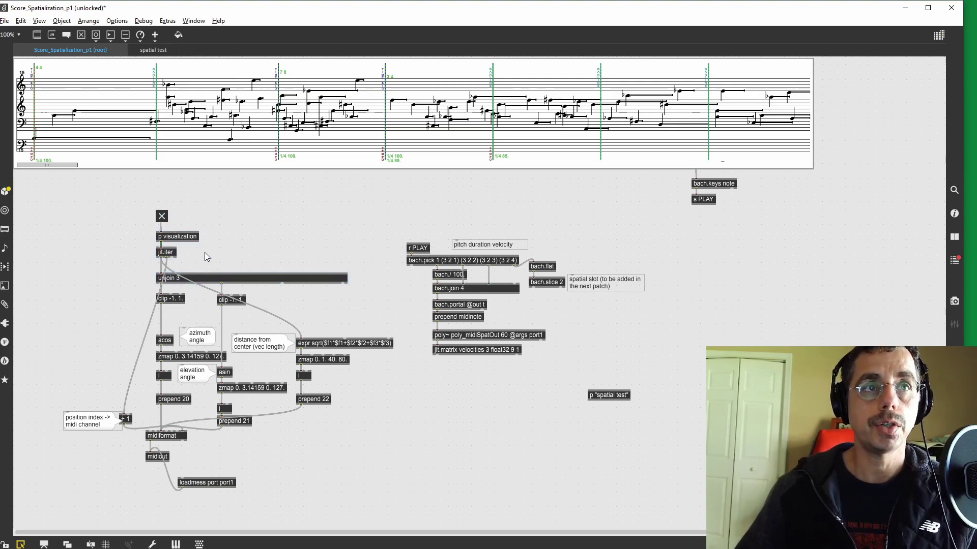
{"action": "double_click", "coordinate": [184, 236]}
{"action": "key", "text": "ctrl+w"}
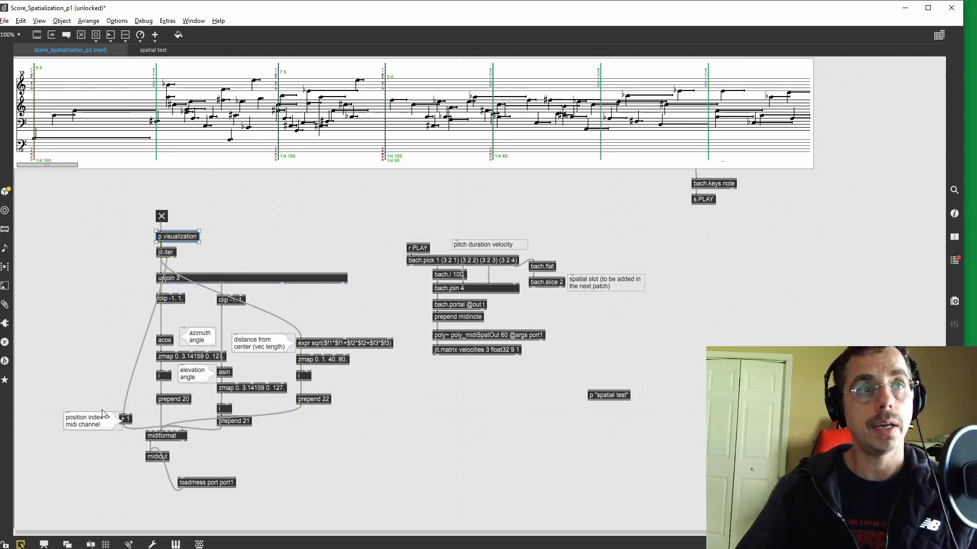
{"action": "left_click_drag", "start_coordinate": [97, 413], "coordinate": [84, 413]}
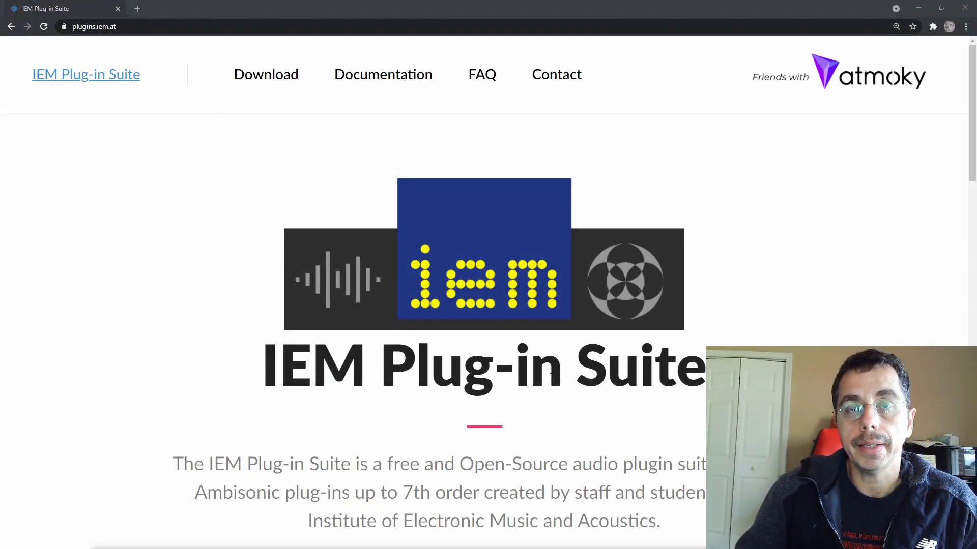
- Scroll the IEM Plug-in Suite page down and back up to the Basic Routing in REAPER routing diagram
{"action": "scroll", "coordinate": [378, 289], "scroll_direction": "down", "scroll_amount": 5}
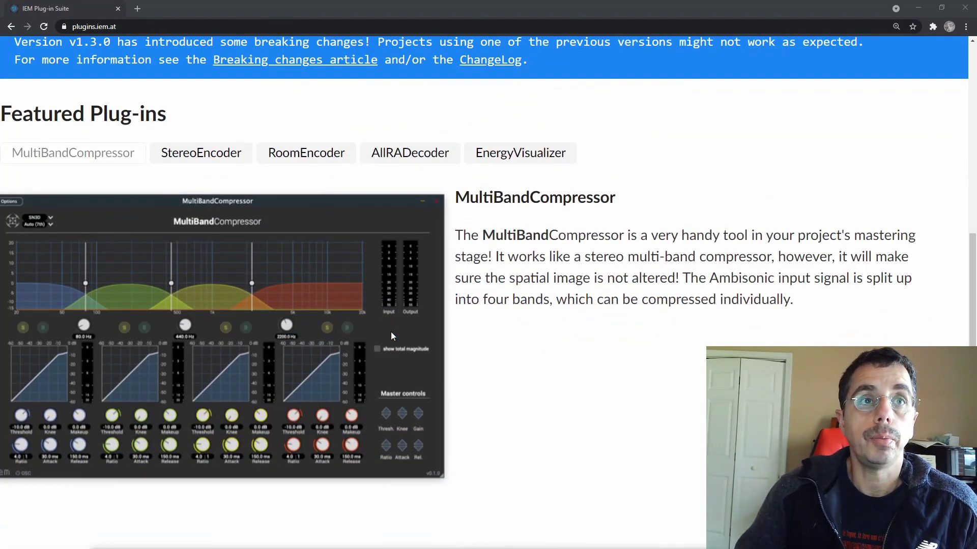
{"action": "scroll", "coordinate": [390, 332], "scroll_direction": "down", "scroll_amount": 6}
{"action": "scroll", "coordinate": [391, 331], "scroll_direction": "up", "scroll_amount": 6}
{"action": "scroll", "coordinate": [390, 330], "scroll_direction": "up", "scroll_amount": 10}
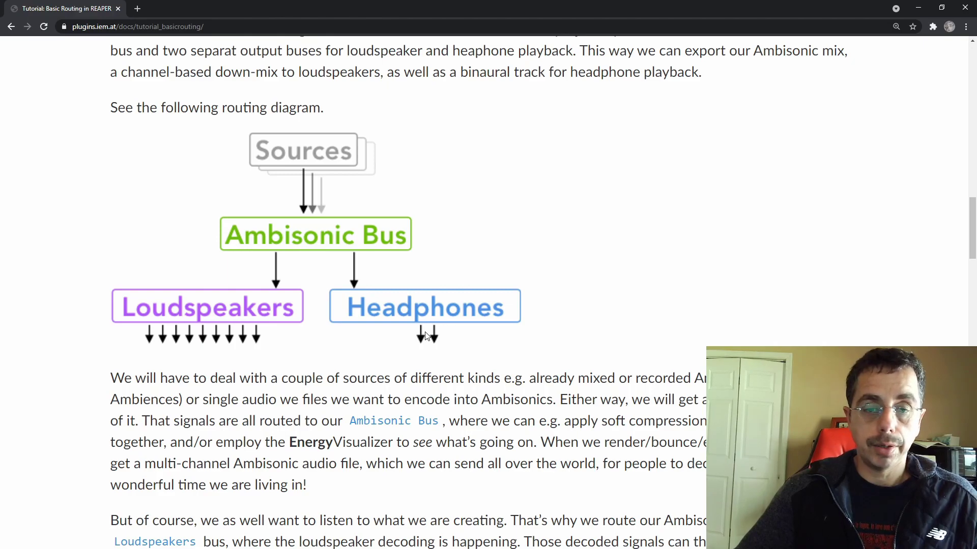
- Scroll the tutorial down to Download Templates with Ambisonic_Production_Templates.zip
{"action": "scroll", "coordinate": [430, 332], "scroll_direction": "down", "scroll_amount": 3}
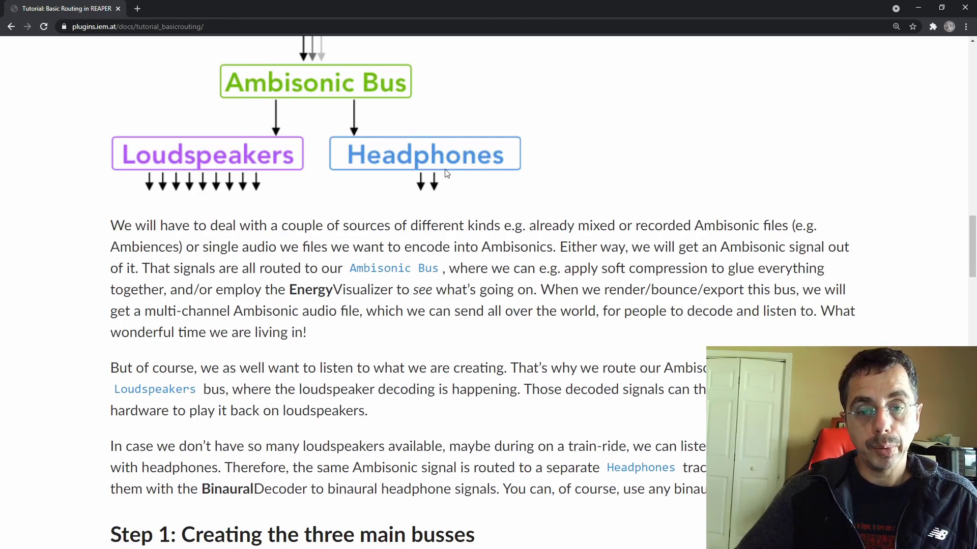
{"action": "scroll", "coordinate": [447, 199], "scroll_direction": "down", "scroll_amount": 20}
{"action": "scroll", "coordinate": [477, 327], "scroll_direction": "down", "scroll_amount": 12}
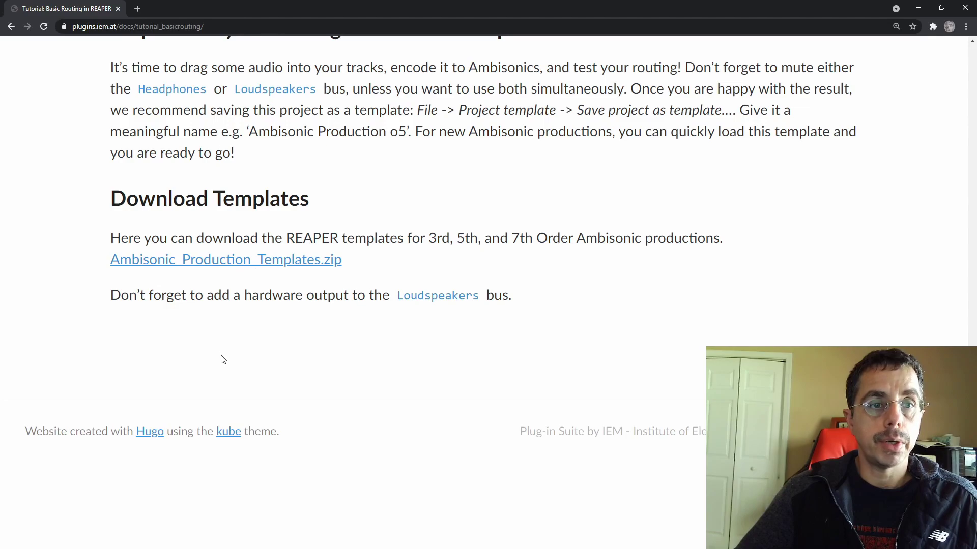
- Switch to REAPER and inspect the decoder plug-ins on the Headphones and Loudspeakers tracks
{"action": "key", "text": "alt+Tab"}
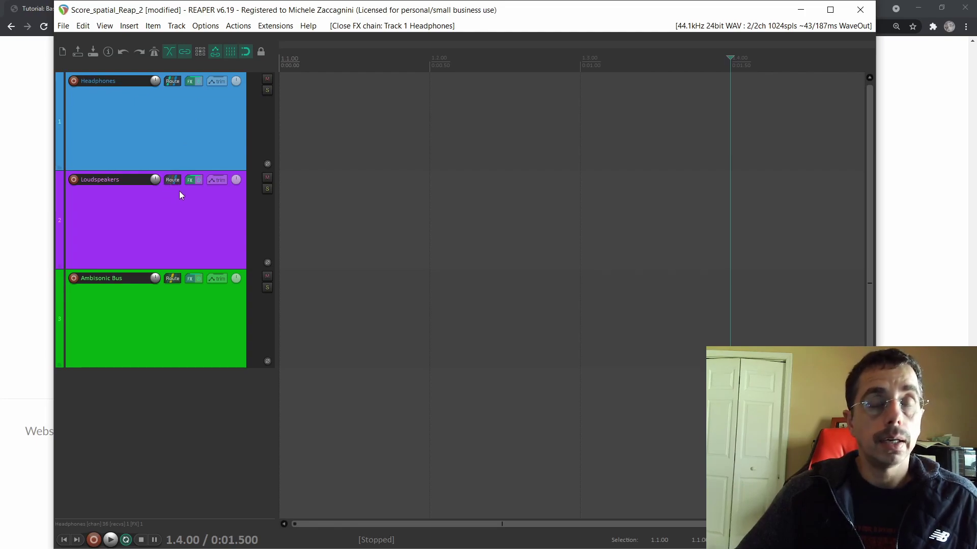
{"action": "mouse_move", "coordinate": [181, 186]}
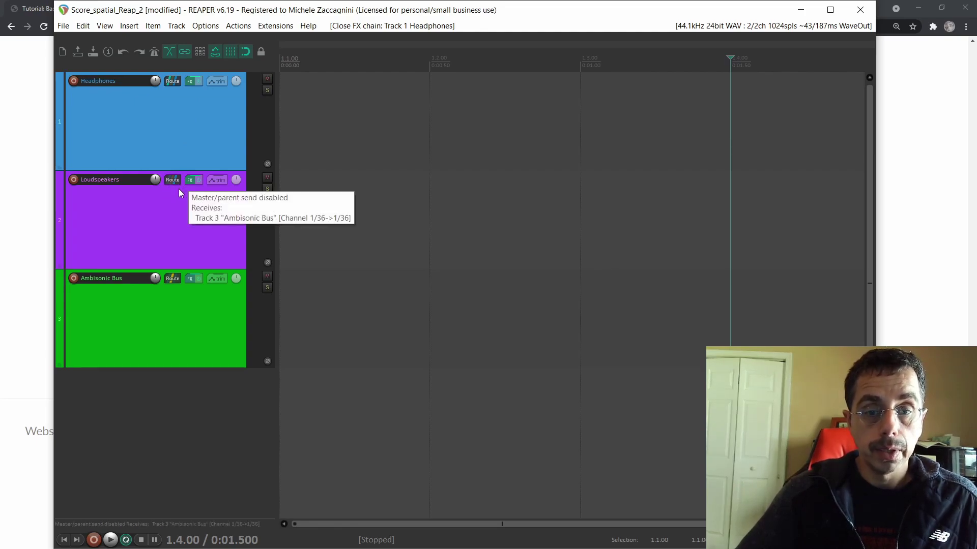
{"action": "left_click", "coordinate": [190, 80]}
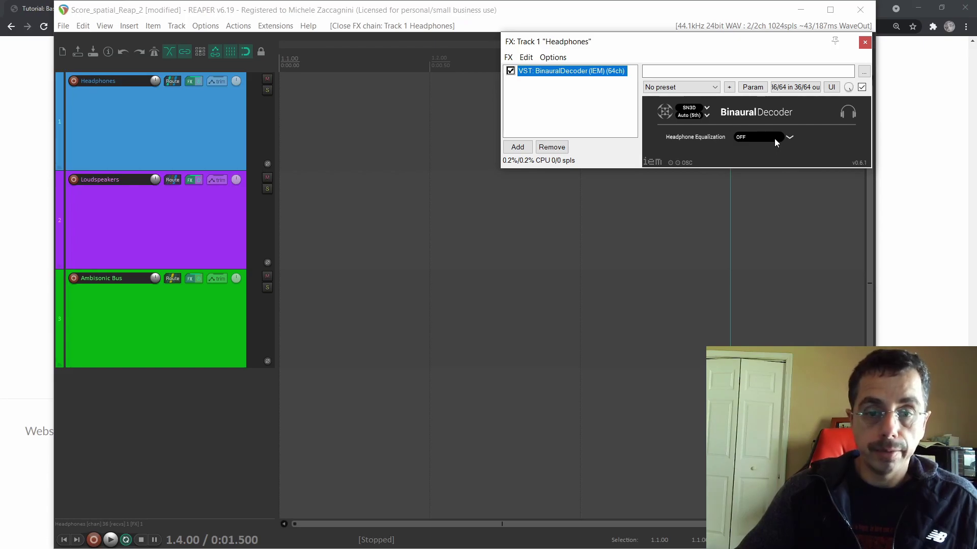
{"action": "left_click", "coordinate": [865, 41]}
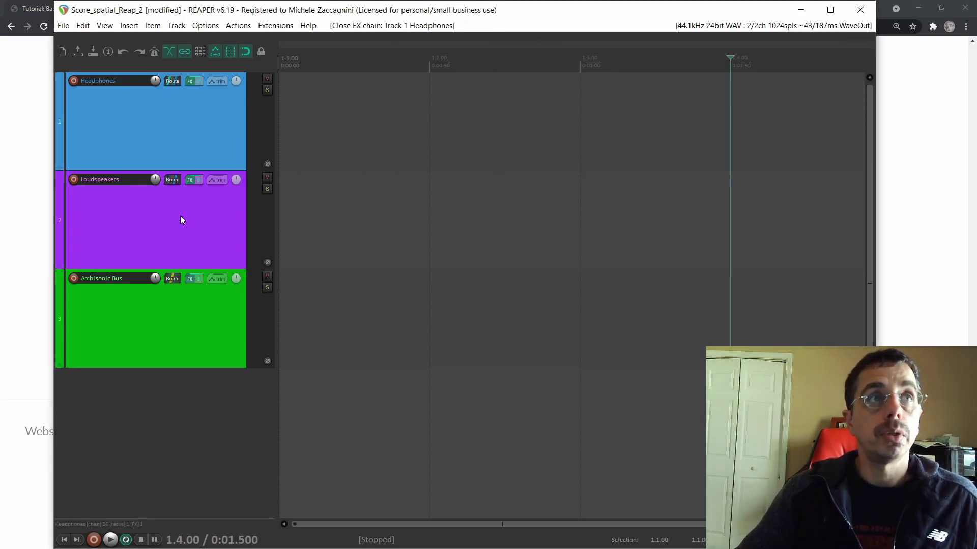
{"action": "left_click", "coordinate": [190, 181]}
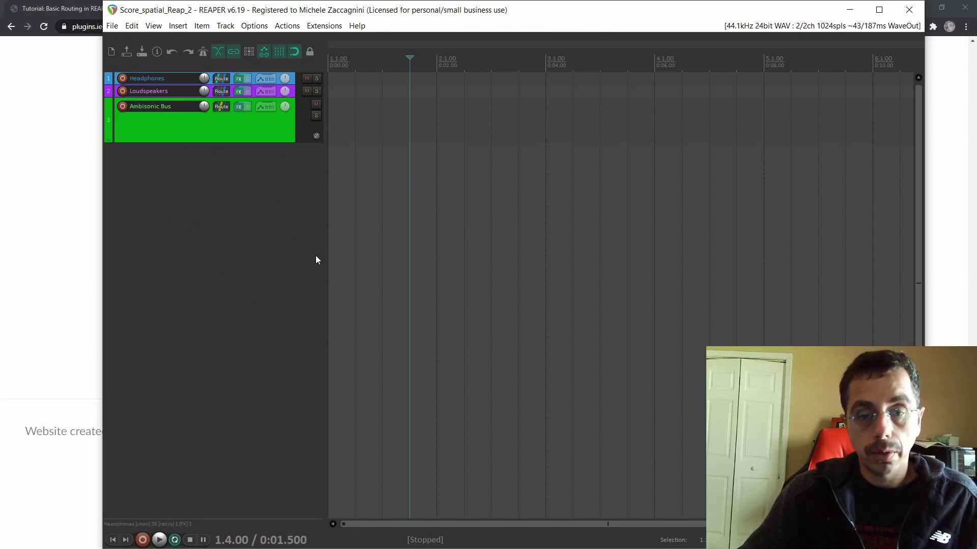
- Insert a new track 4 nested under the Ambisonic Bus folder and open its empty FX chain
{"action": "left_click", "coordinate": [153, 138]}
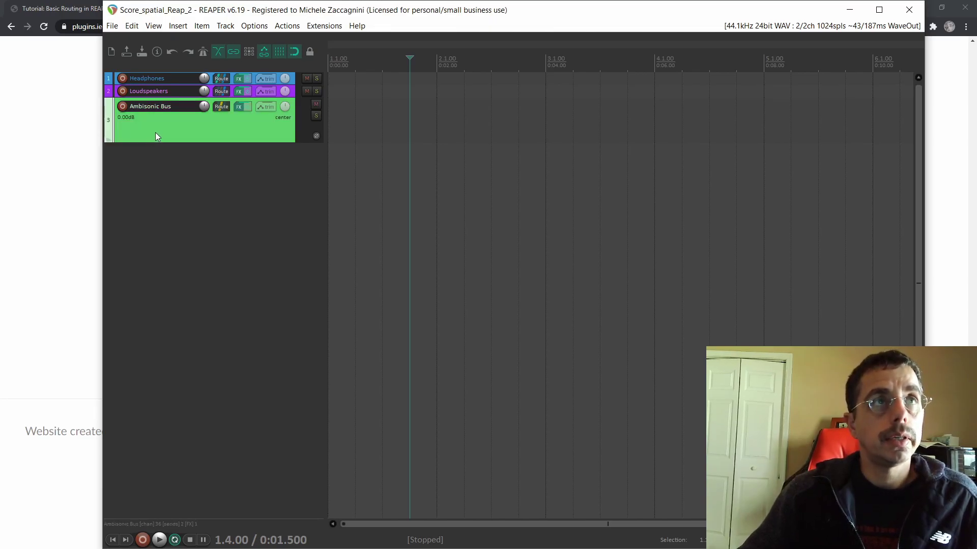
{"action": "left_click", "coordinate": [224, 27]}
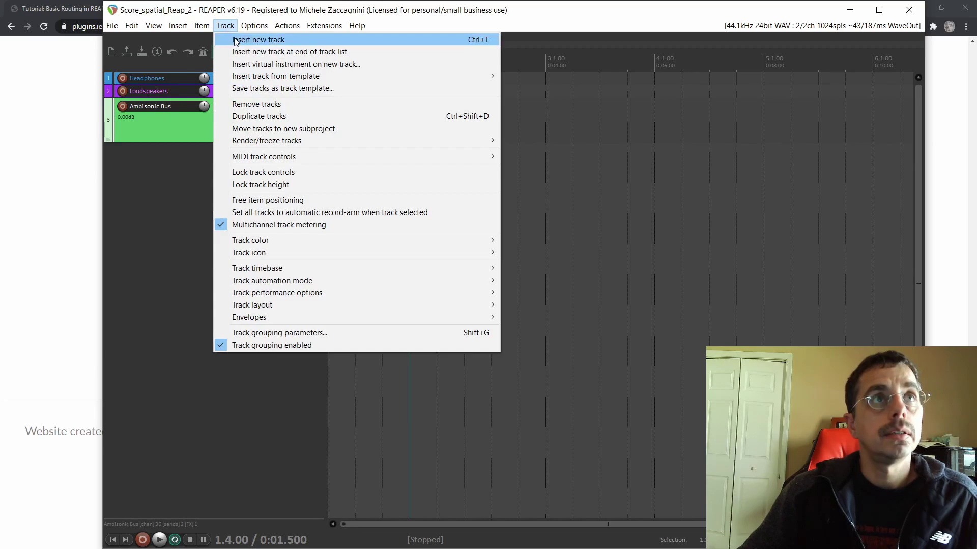
{"action": "left_click", "coordinate": [236, 40]}
{"action": "left_click", "coordinate": [108, 139]}
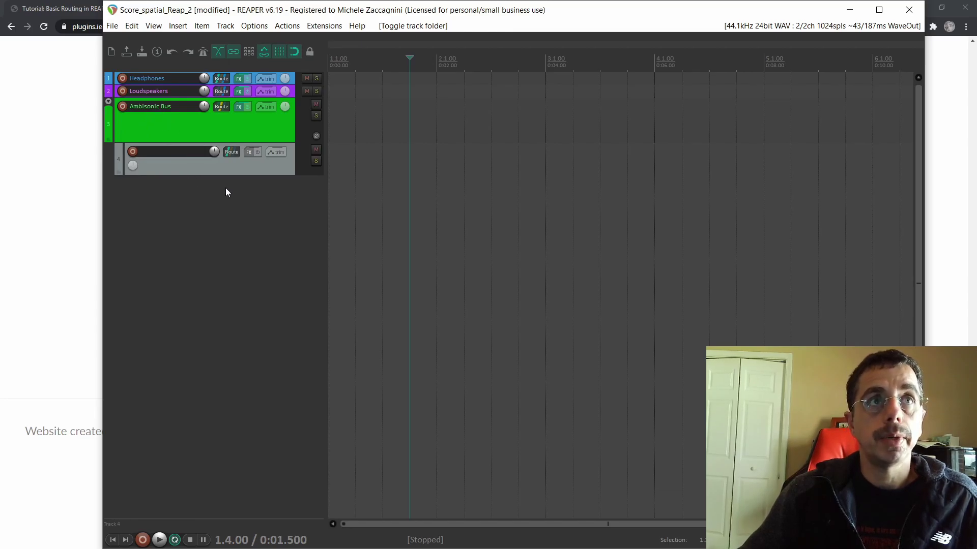
{"action": "left_click", "coordinate": [249, 152]}
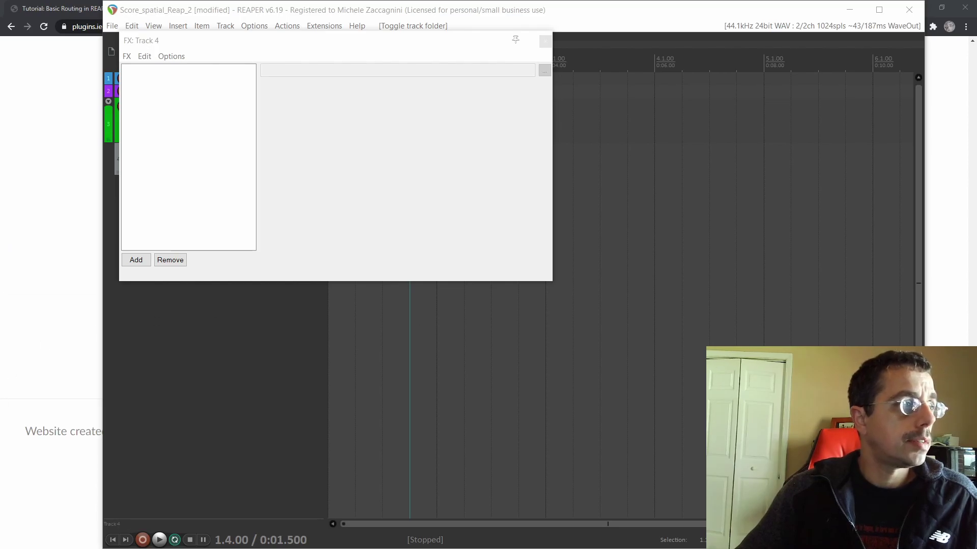
- Add VST: StereoEncoder (IEM) to track 4 and move its FX window aside
{"action": "left_click_drag", "start_coordinate": [401, 384], "coordinate": [530, 148]}
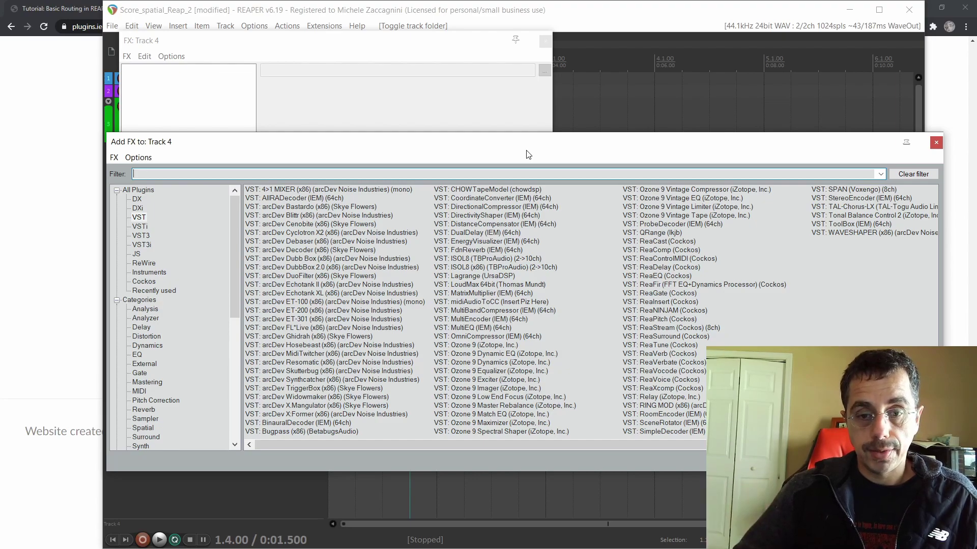
{"action": "key", "text": "Tab"}
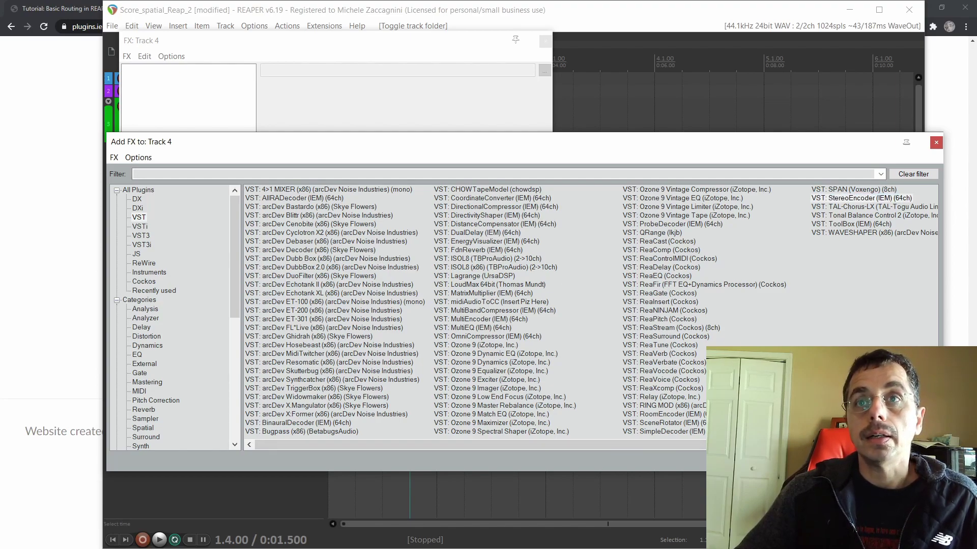
{"action": "key", "text": "Return"}
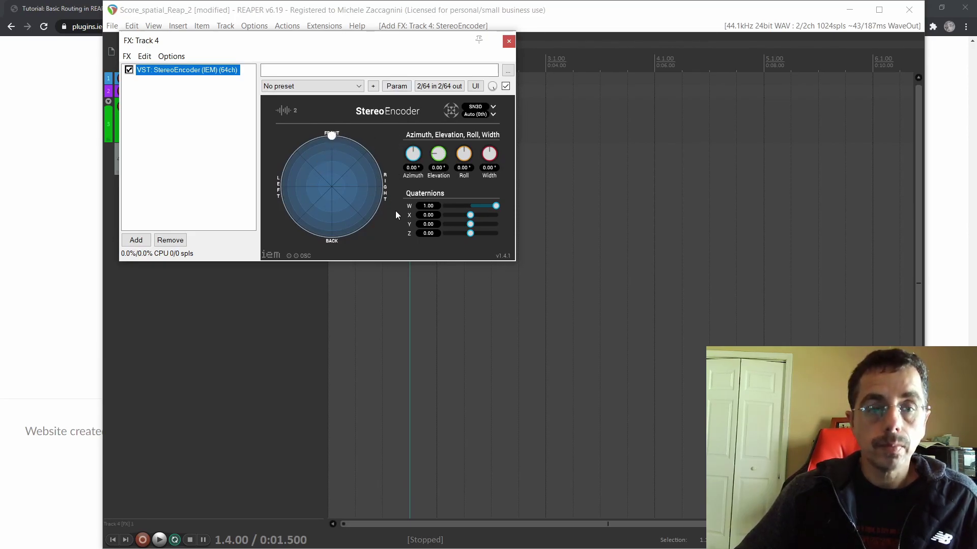
{"action": "left_click_drag", "start_coordinate": [350, 47], "coordinate": [528, 214]}
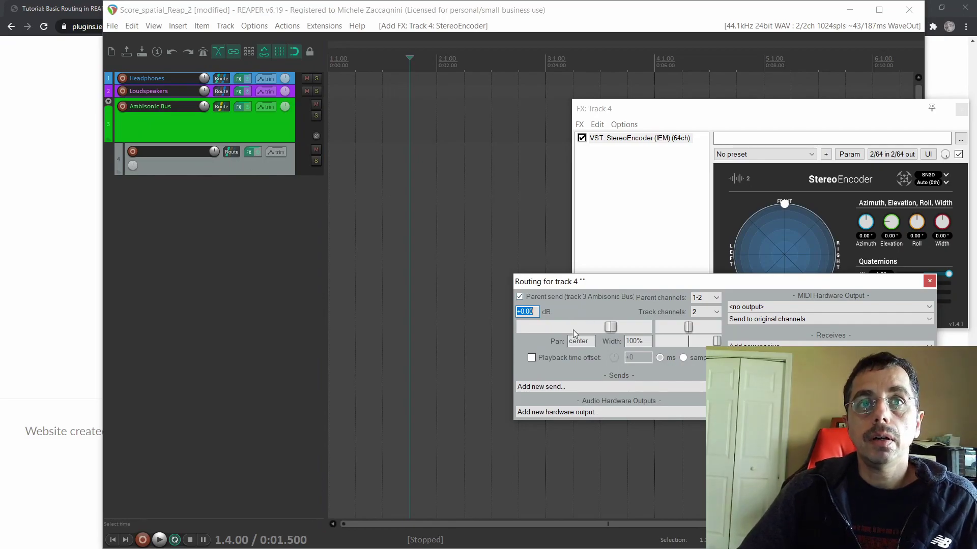
- Set track 4 to 36 channels for 5th-order encoding, then return to the tutorial in Chrome
{"action": "left_click", "coordinate": [712, 316]}
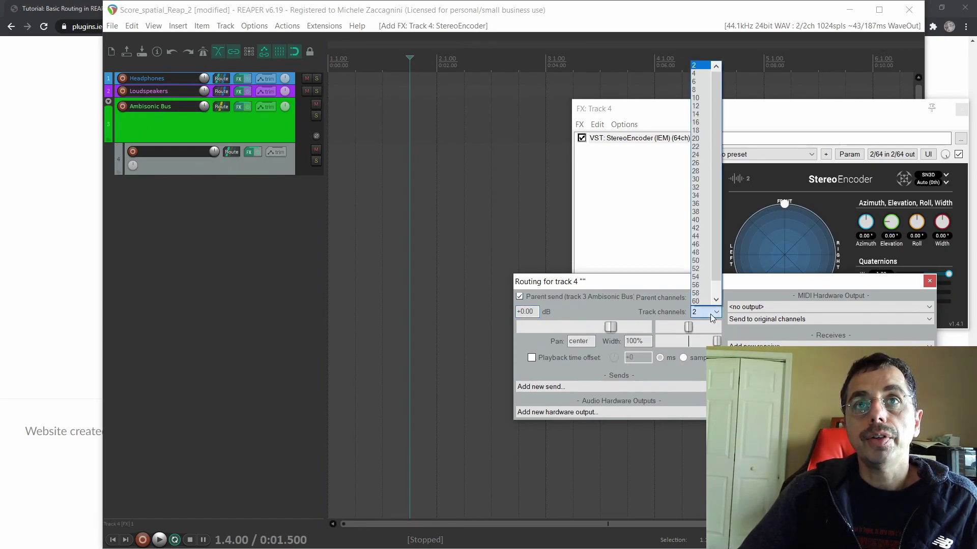
{"action": "left_click", "coordinate": [704, 203]}
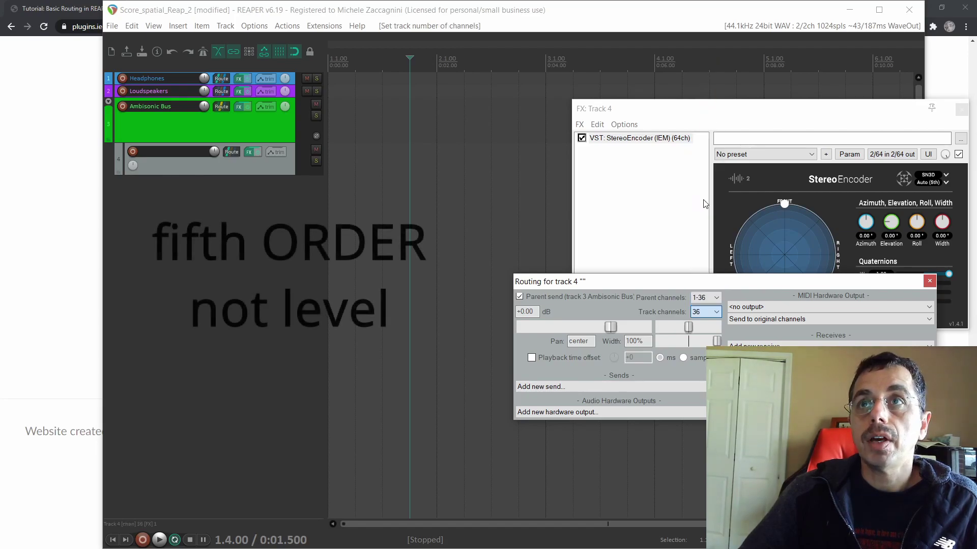
{"action": "left_click", "coordinate": [699, 315]}
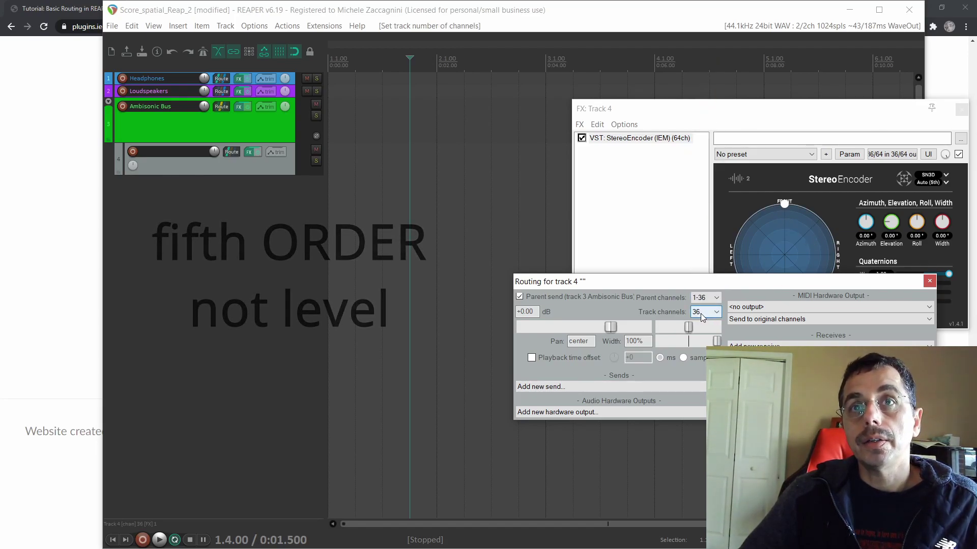
{"action": "left_click", "coordinate": [6, 166]}
{"action": "scroll", "coordinate": [283, 246], "scroll_direction": "up", "scroll_amount": 10}
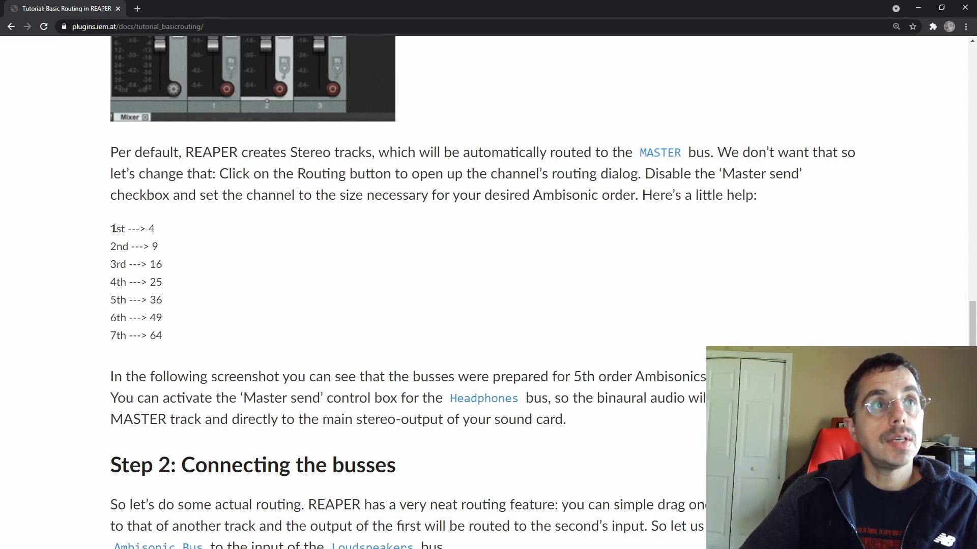
- Highlight the order-to-channel lines (1st→4, 2nd→9, 3rd→16, 5th→36), then minimize the browser
{"action": "left_click_drag", "start_coordinate": [109, 230], "coordinate": [157, 231]}
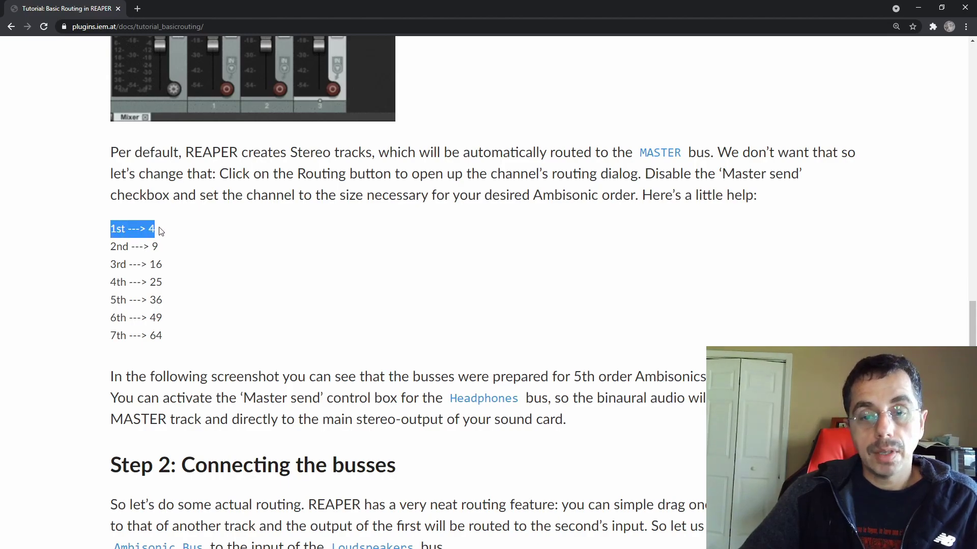
{"action": "left_click", "coordinate": [195, 236]}
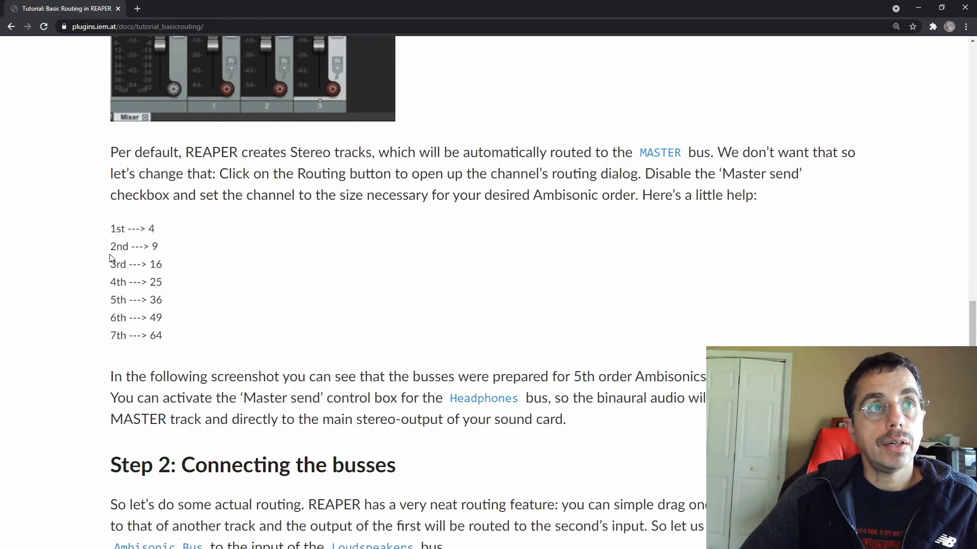
{"action": "left_click_drag", "start_coordinate": [111, 258], "coordinate": [159, 254]}
{"action": "left_click_drag", "start_coordinate": [104, 272], "coordinate": [173, 276]}
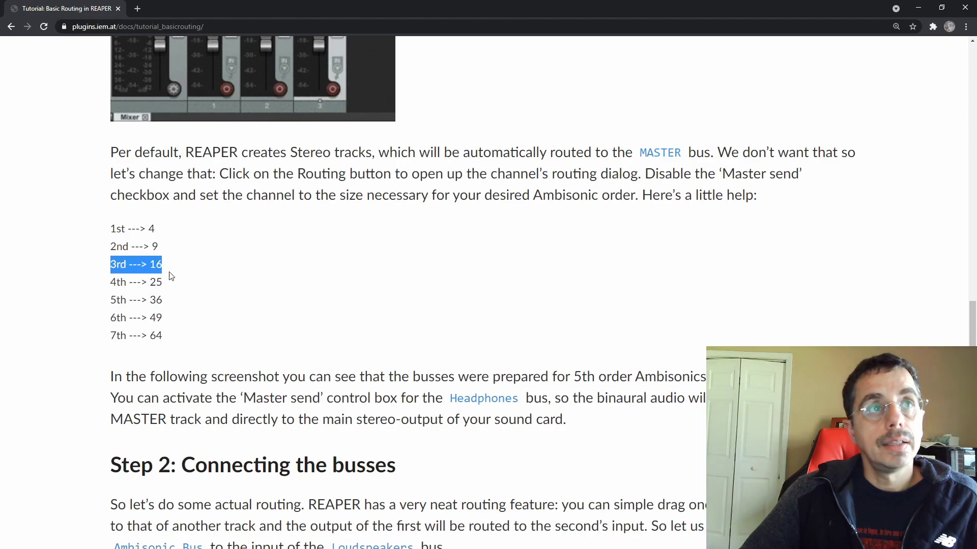
{"action": "left_click_drag", "start_coordinate": [108, 301], "coordinate": [183, 301]}
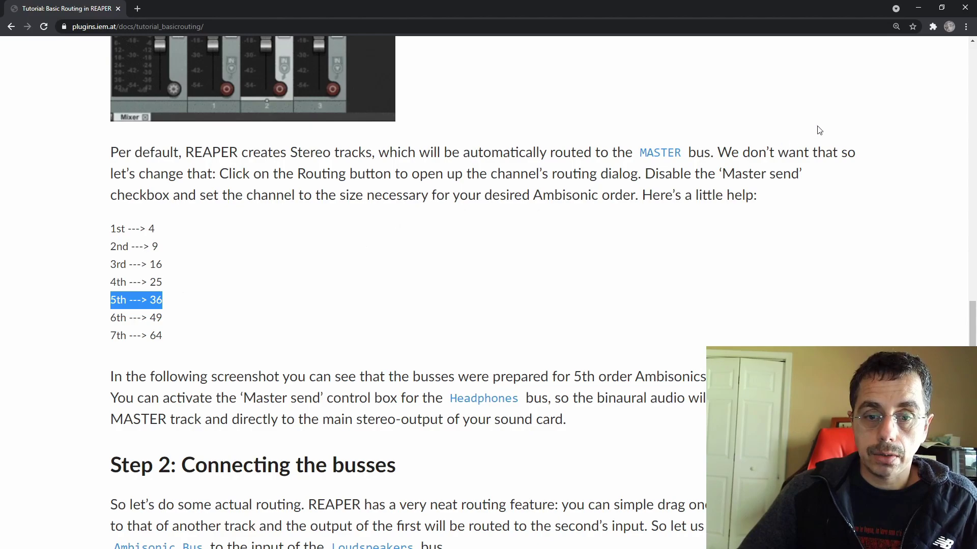
{"action": "left_click", "coordinate": [918, 8]}
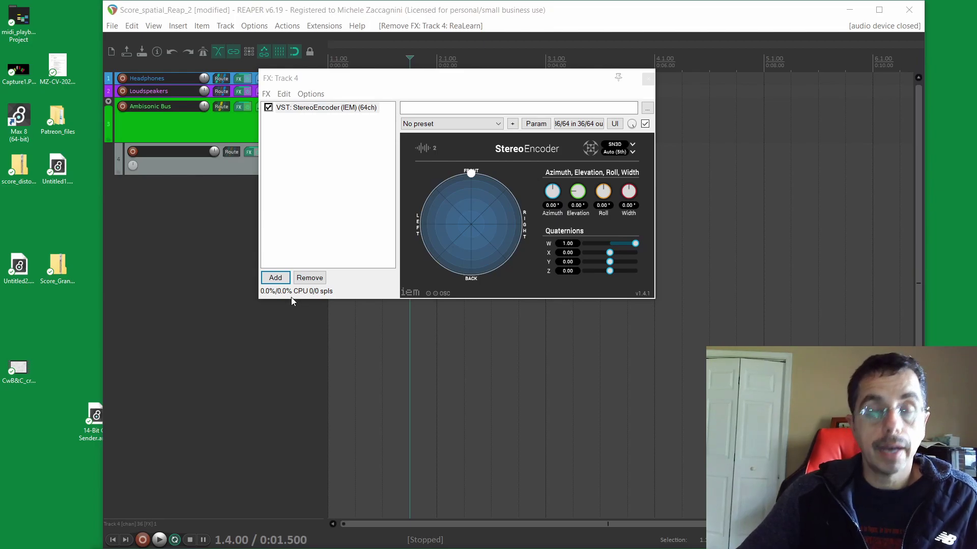
- Add VSTi ReaLearn to Track 4's effects chain with the 'No preset' preset
{"action": "left_click", "coordinate": [278, 279]}
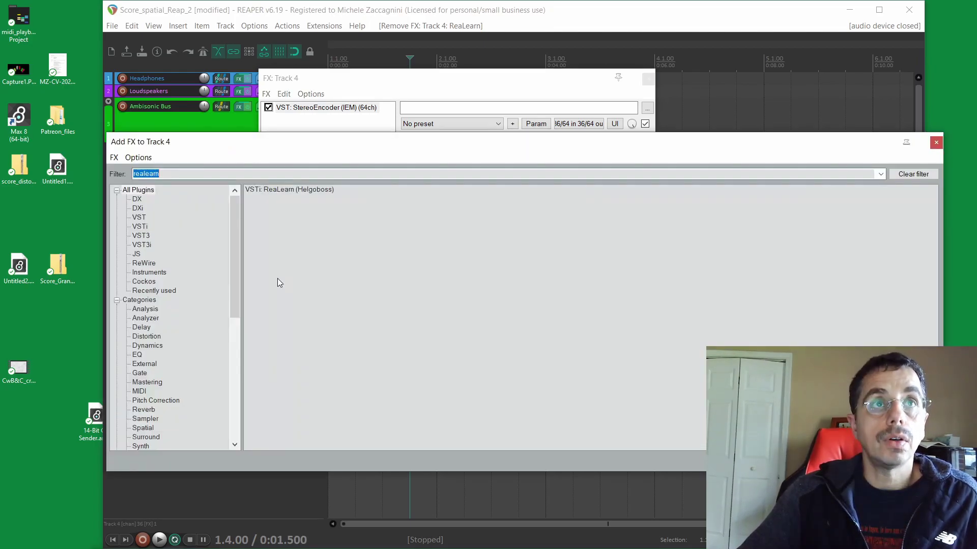
{"action": "left_click", "coordinate": [163, 173]}
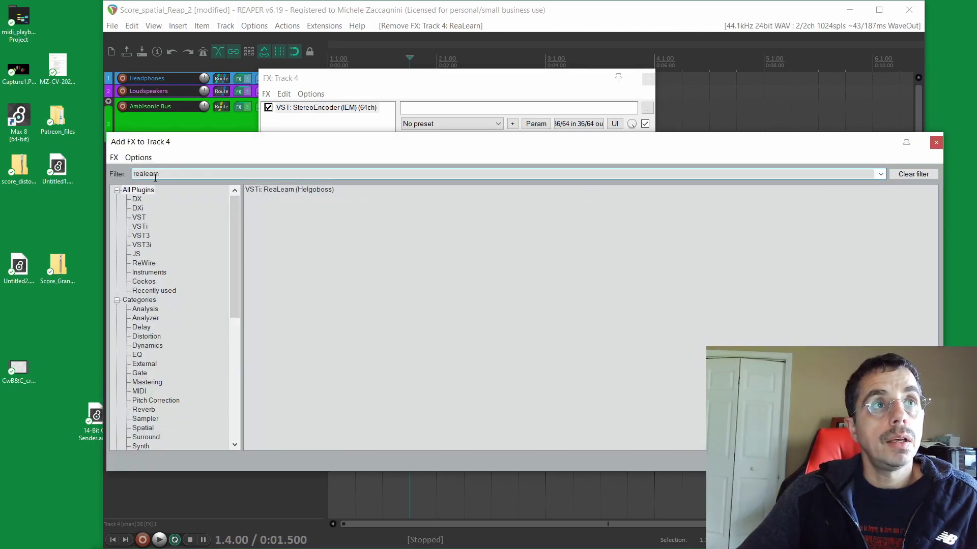
{"action": "double_click", "coordinate": [136, 172]}
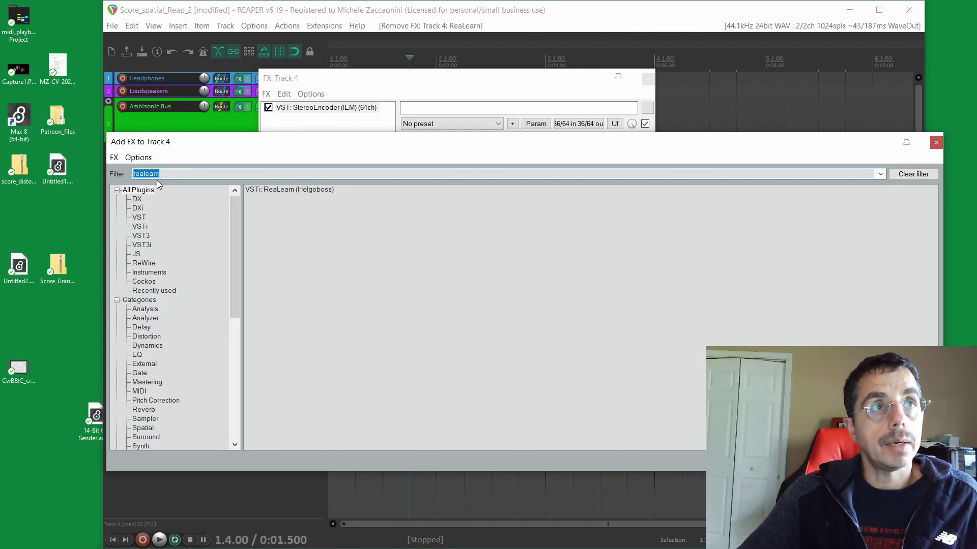
{"action": "left_click", "coordinate": [283, 193]}
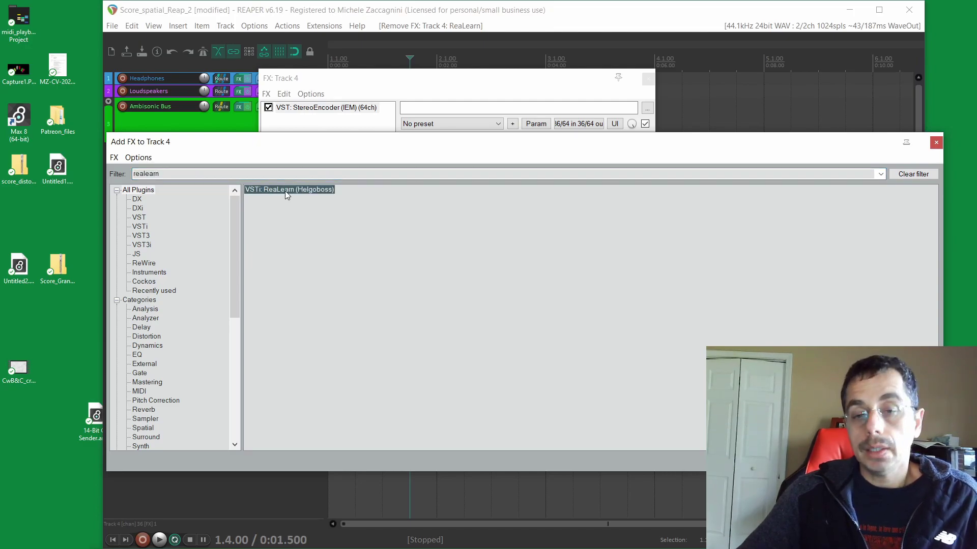
{"action": "double_click", "coordinate": [285, 189]}
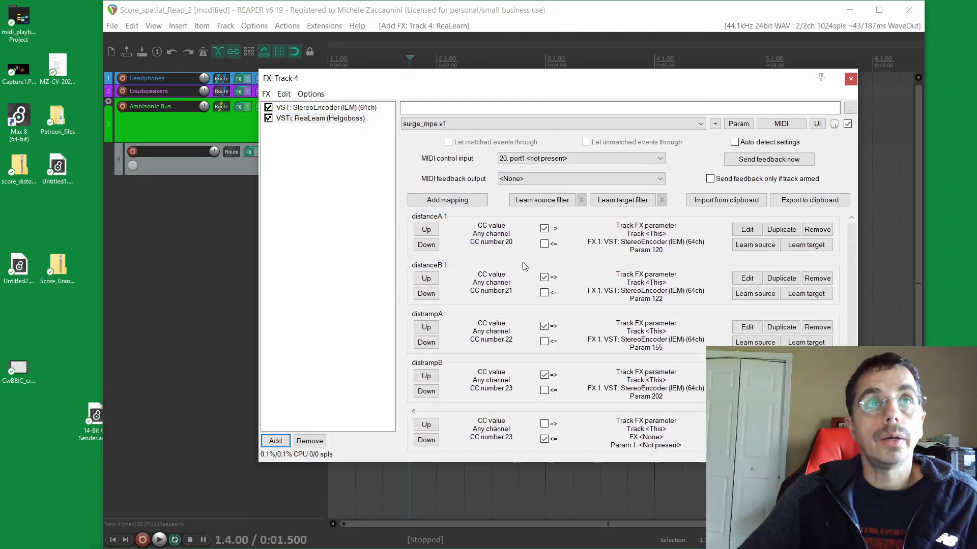
{"action": "left_click", "coordinate": [441, 124]}
{"action": "left_click", "coordinate": [441, 134]}
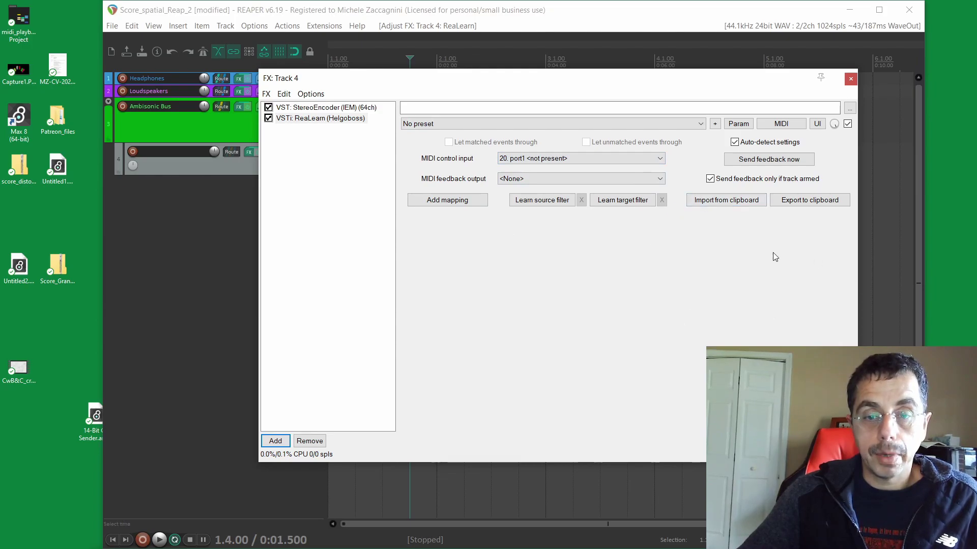
- Move ReaLearn above StereoEncoder in the FX list and check both plugin interfaces
{"action": "left_click", "coordinate": [310, 120]}
{"action": "left_click_drag", "start_coordinate": [312, 114], "coordinate": [307, 110]}
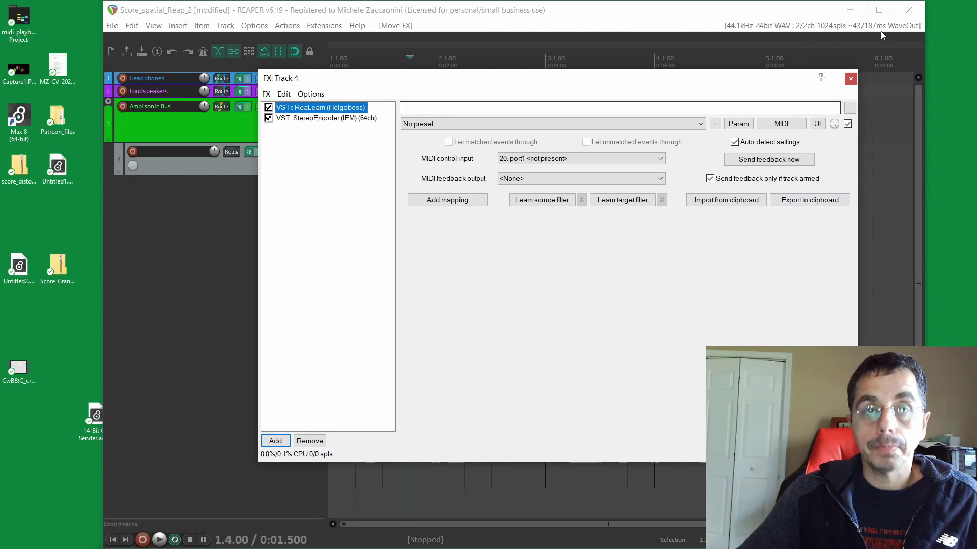
{"action": "left_click", "coordinate": [300, 119]}
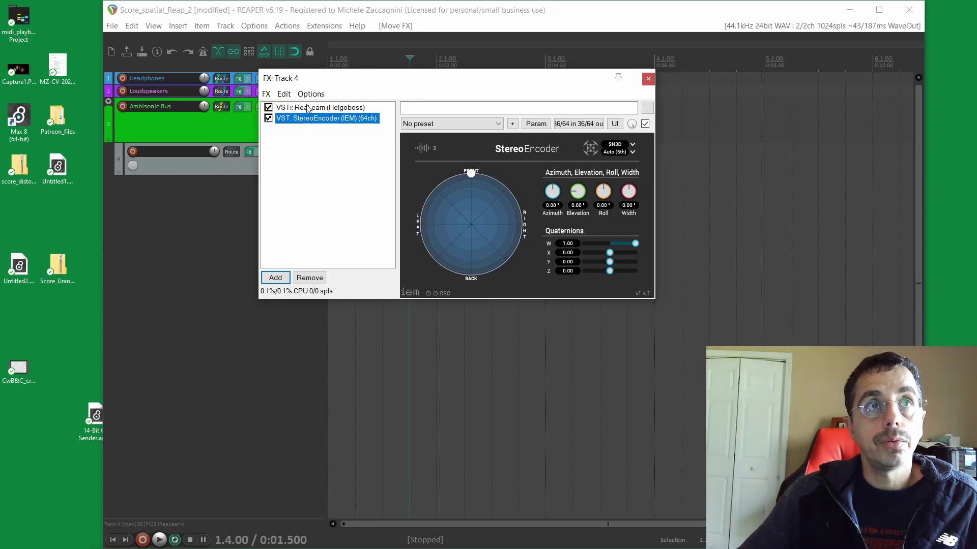
{"action": "left_click", "coordinate": [308, 109]}
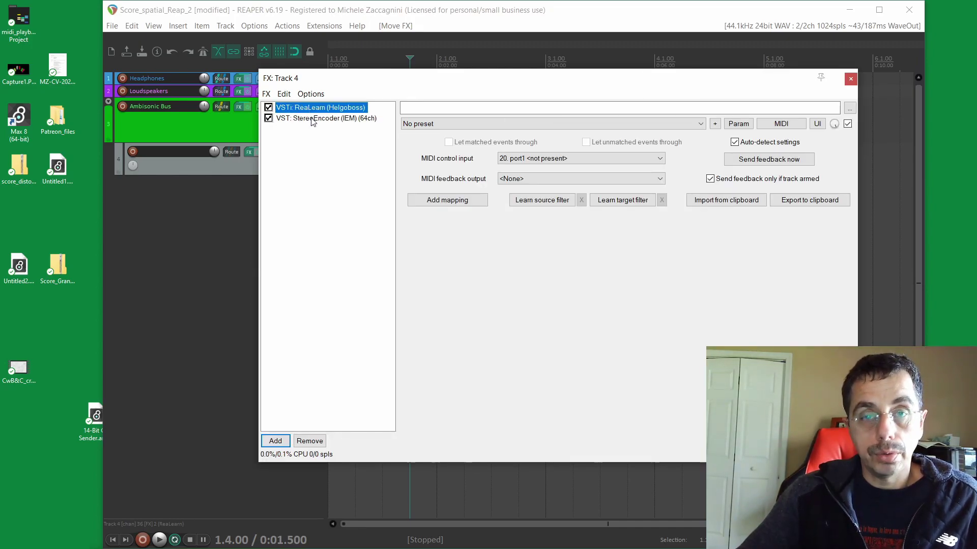
{"action": "left_click", "coordinate": [312, 120]}
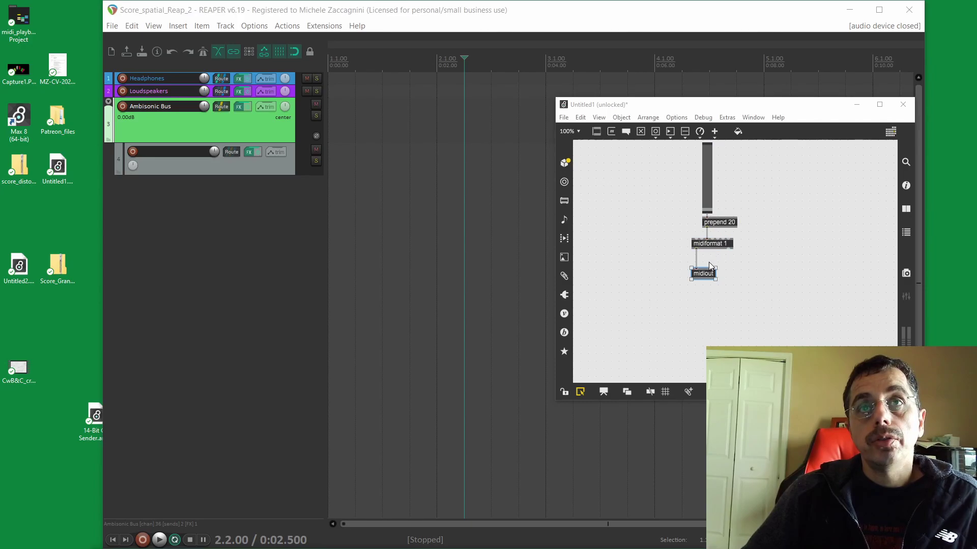
- Set the midiout object's output to port1 and align it under midiformat 1
{"action": "mouse_move", "coordinate": [711, 276]}
{"action": "left_mouse_down"}
{"action": "mouse_move", "coordinate": [709, 294]}
{"action": "mouse_move", "coordinate": [703, 273]}
{"action": "left_mouse_up"}
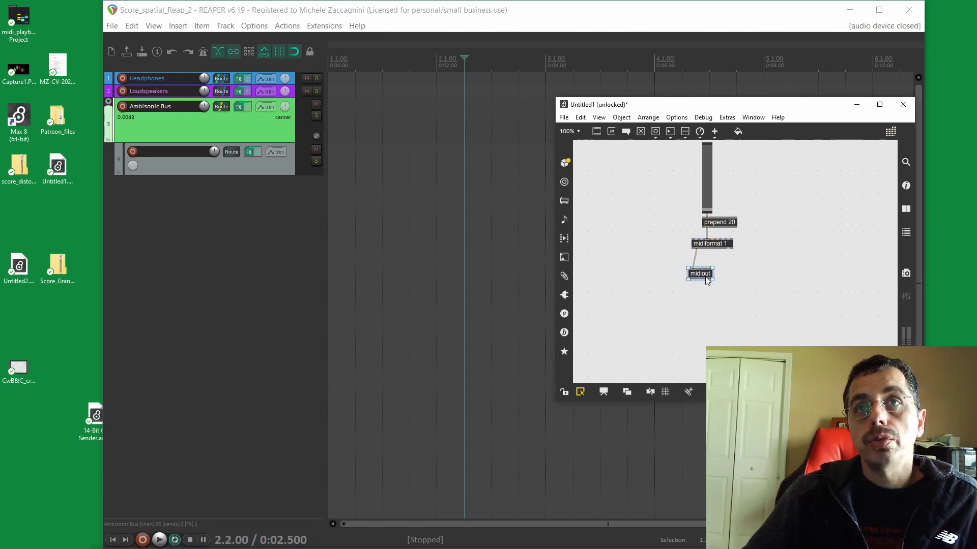
{"action": "double_click", "coordinate": [704, 276]}
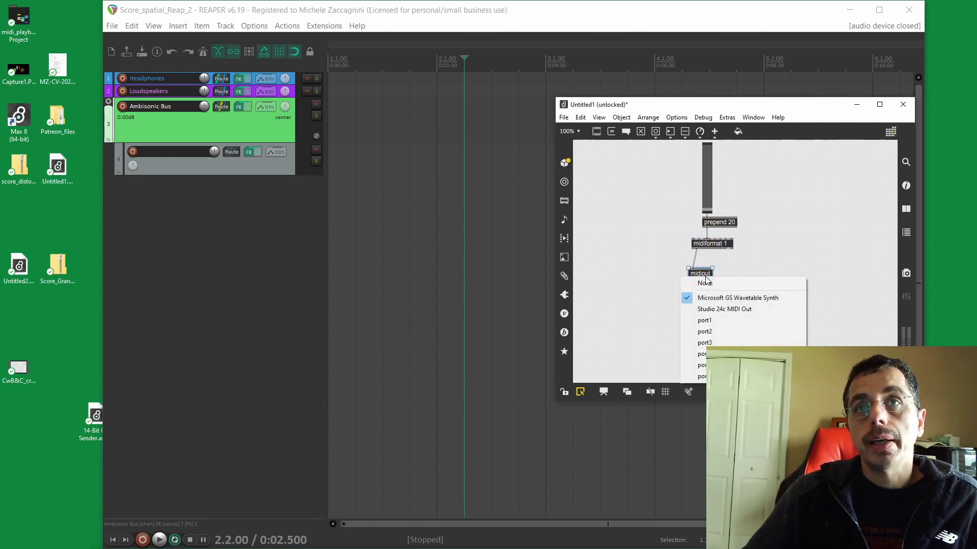
{"action": "left_click", "coordinate": [716, 319]}
{"action": "left_click_drag", "start_coordinate": [706, 279], "coordinate": [706, 277]}
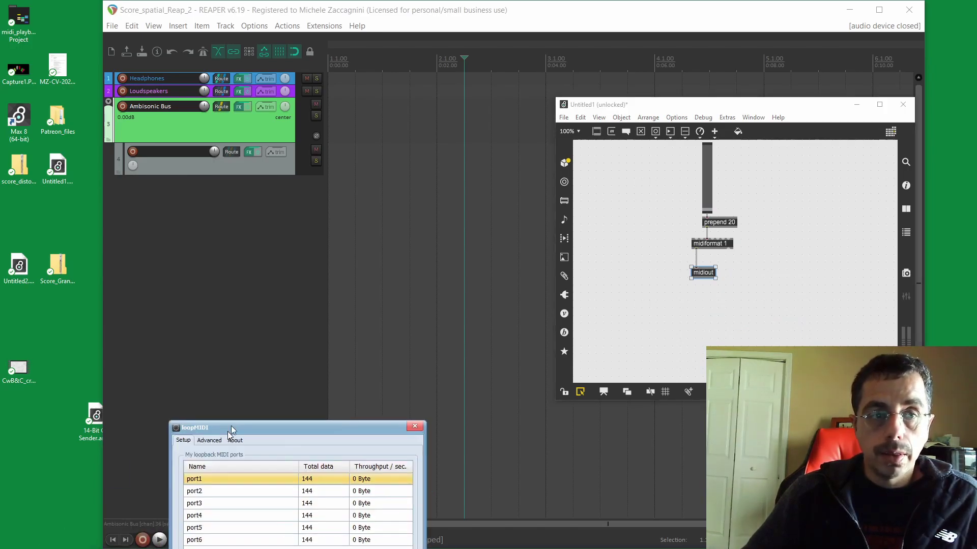
- Compare midiout's port against the loopMIDI port list, then bring REAPER to the front
{"action": "left_click_drag", "start_coordinate": [205, 422], "coordinate": [206, 281]}
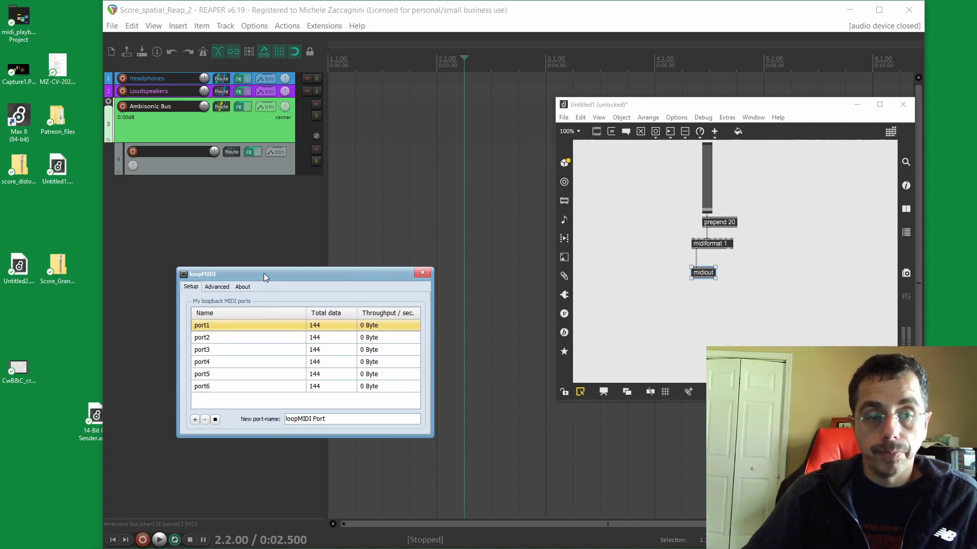
{"action": "left_click_drag", "start_coordinate": [263, 277], "coordinate": [260, 548]}
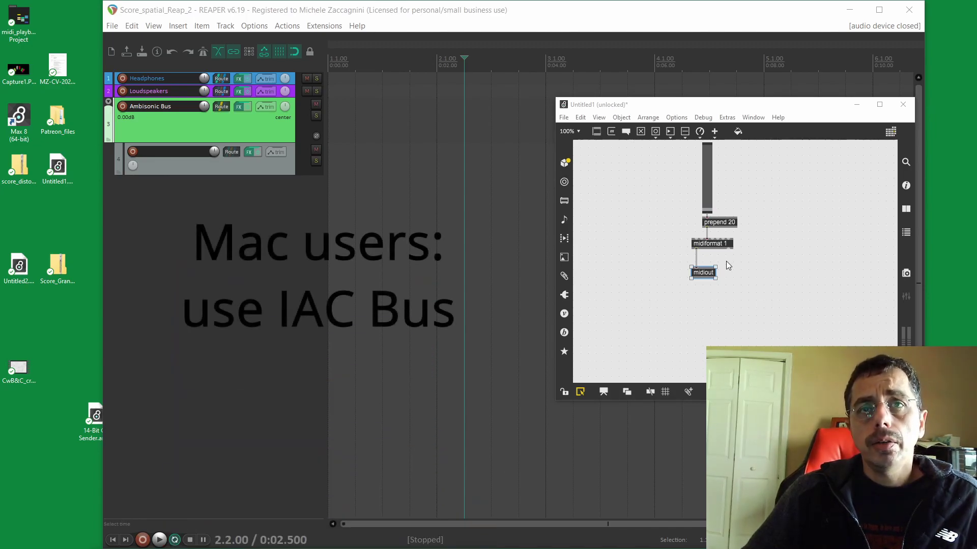
{"action": "double_click", "coordinate": [703, 272]}
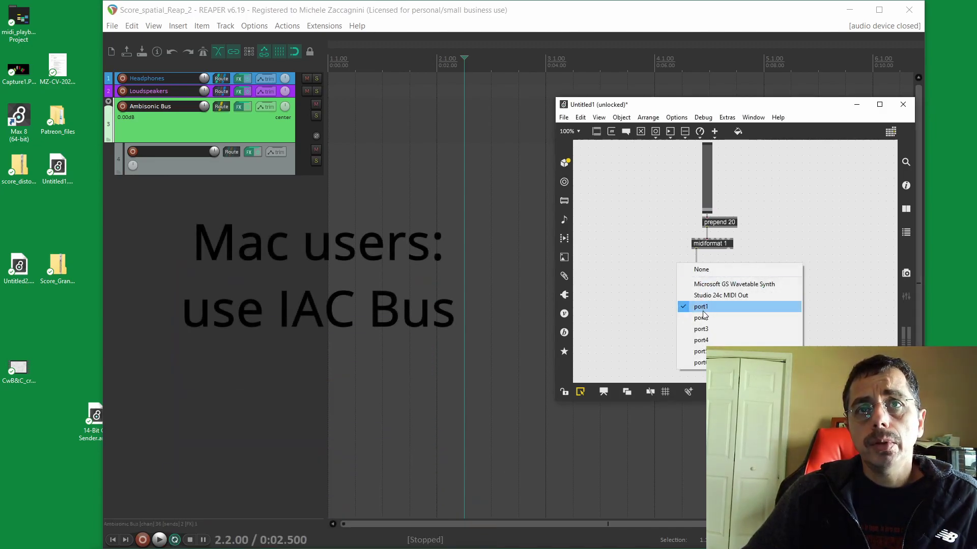
{"action": "left_click", "coordinate": [588, 299]}
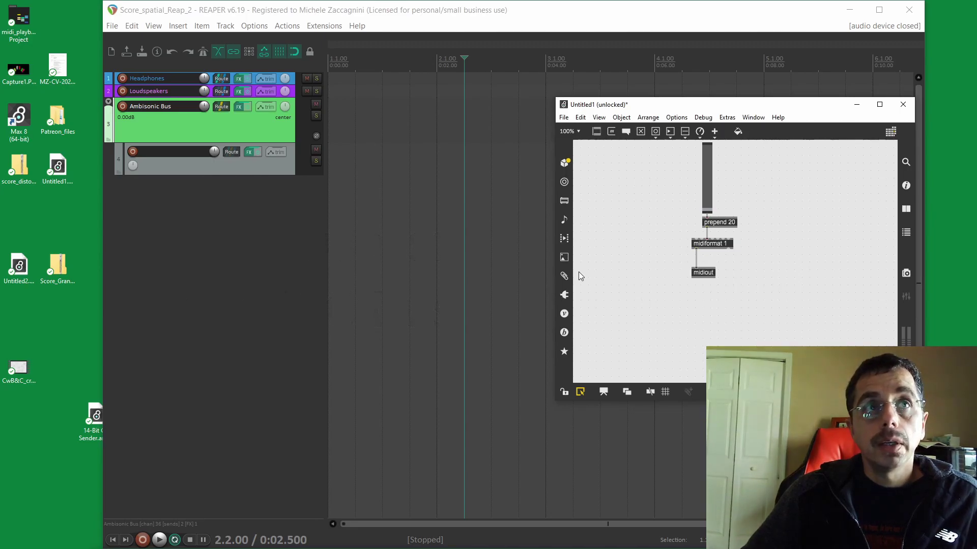
{"action": "left_click_drag", "start_coordinate": [633, 22], "coordinate": [540, 22]}
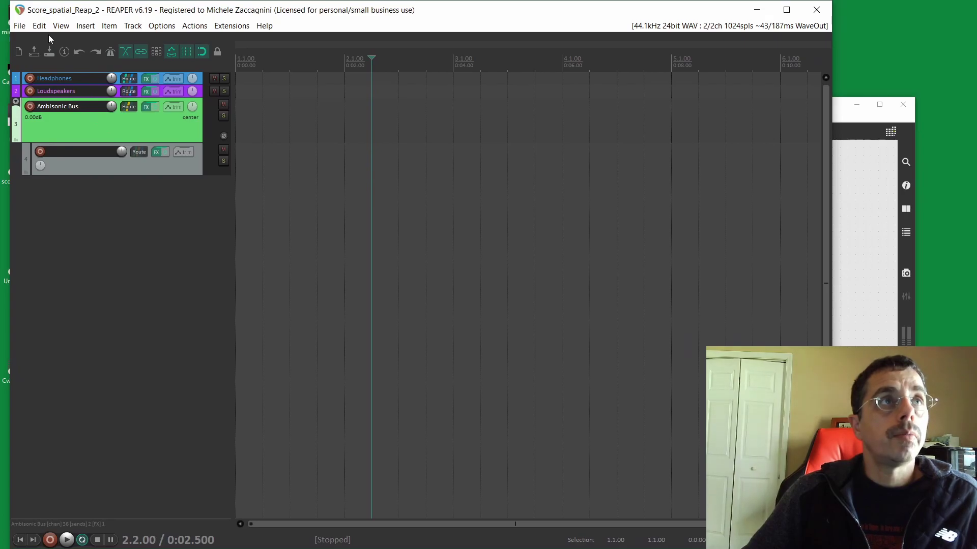
- Confirm port1 is enabled as a MIDI input in REAPER's MIDI Devices preferences
{"action": "left_click", "coordinate": [161, 26]}
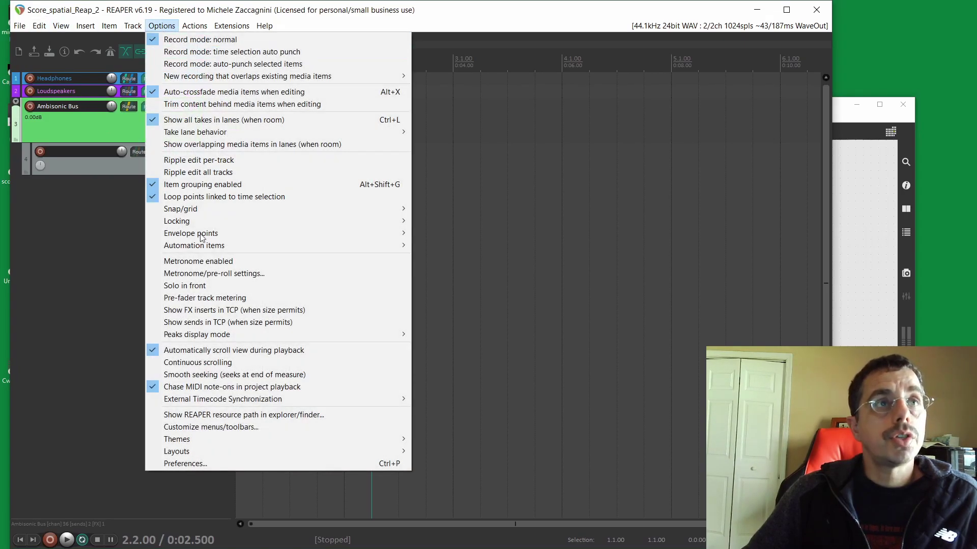
{"action": "left_click", "coordinate": [232, 465]}
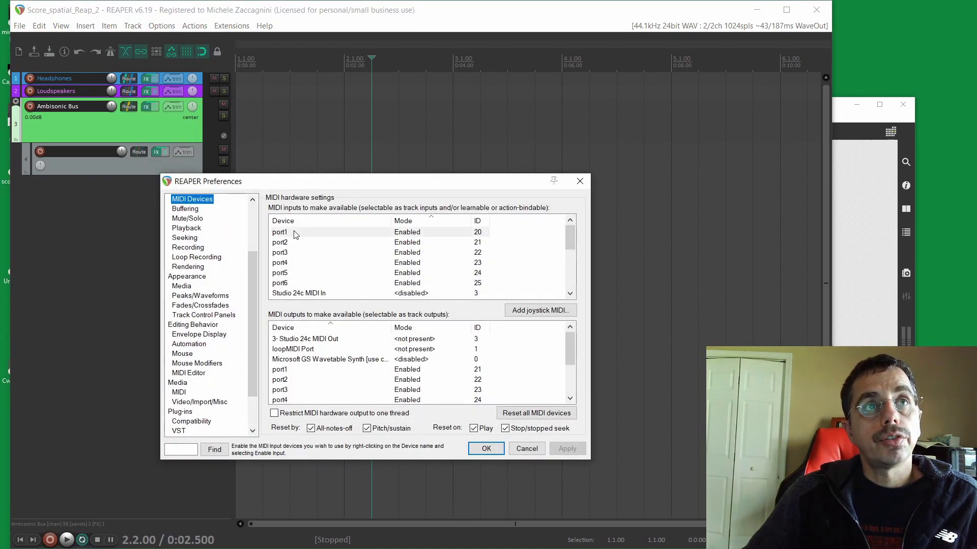
{"action": "left_click", "coordinate": [295, 233]}
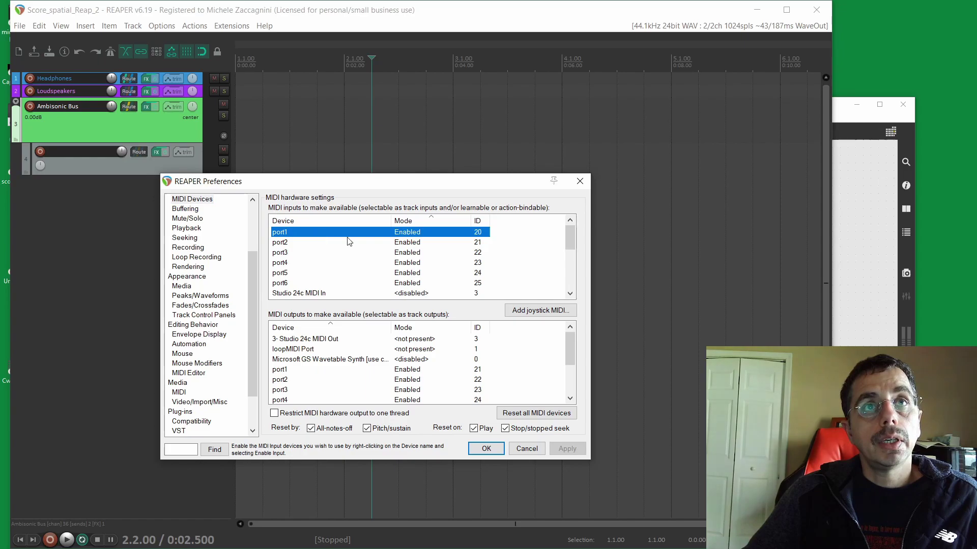
{"action": "left_click", "coordinate": [580, 184]}
- Set Track 4's record input to MIDI port1, channel 1
{"action": "right_click", "coordinate": [39, 152]}
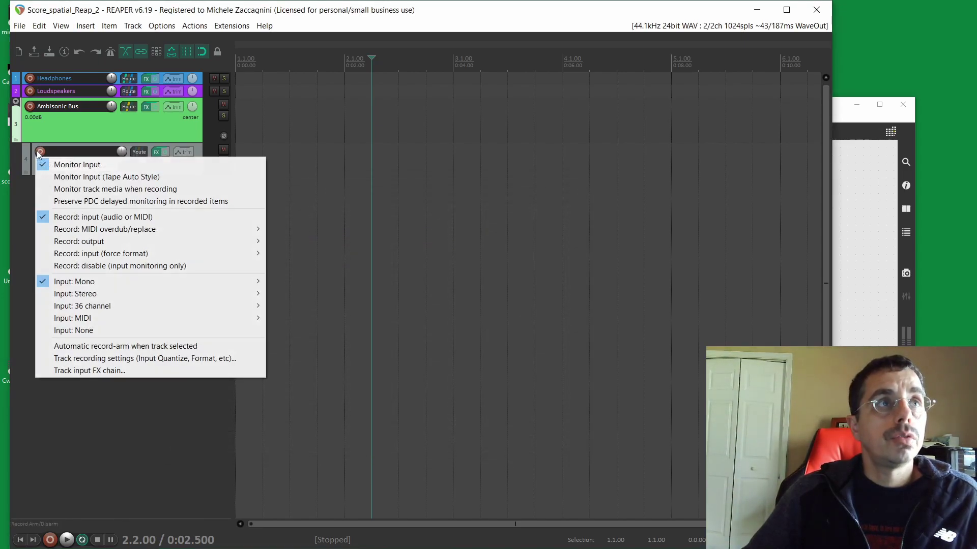
{"action": "mouse_move", "coordinate": [115, 324]}
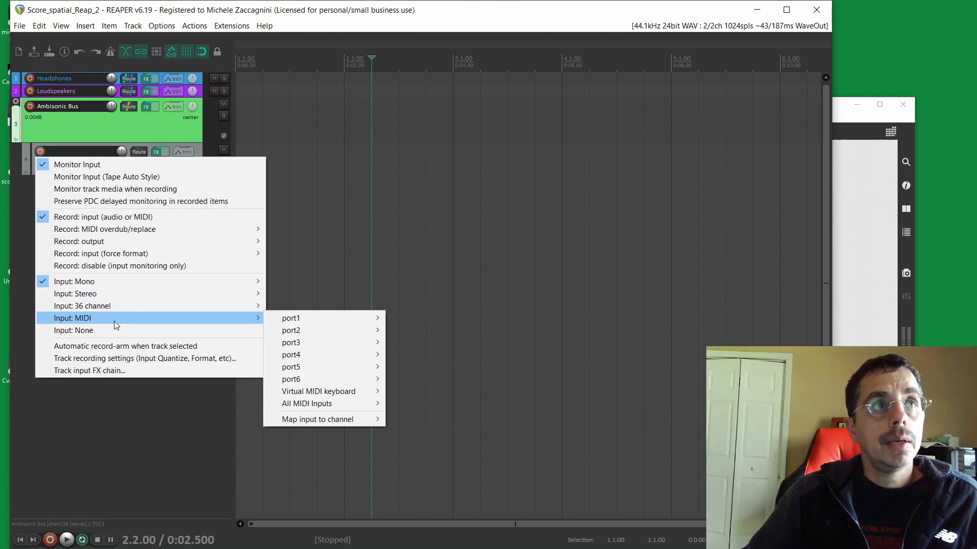
{"action": "left_click", "coordinate": [22, 334]}
{"action": "right_click", "coordinate": [40, 153]}
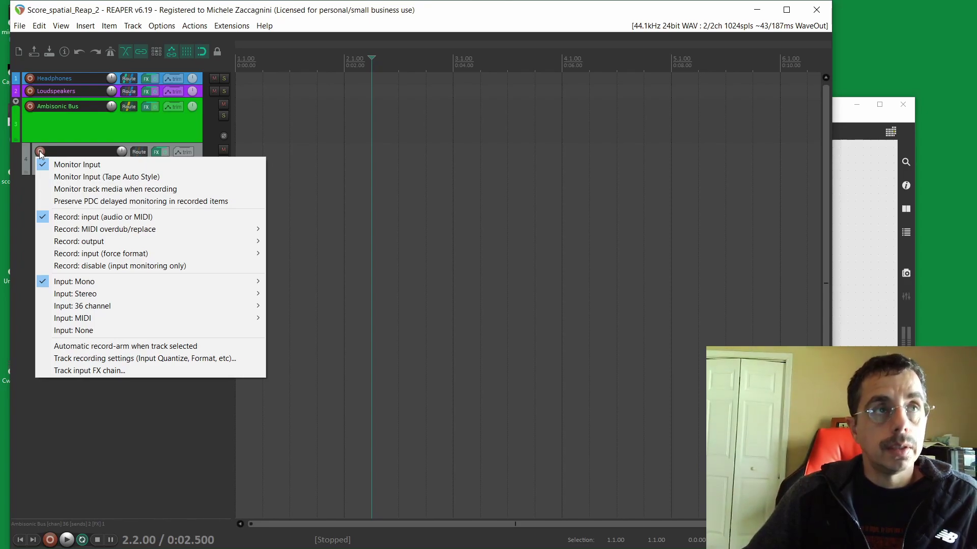
{"action": "mouse_move", "coordinate": [134, 320]}
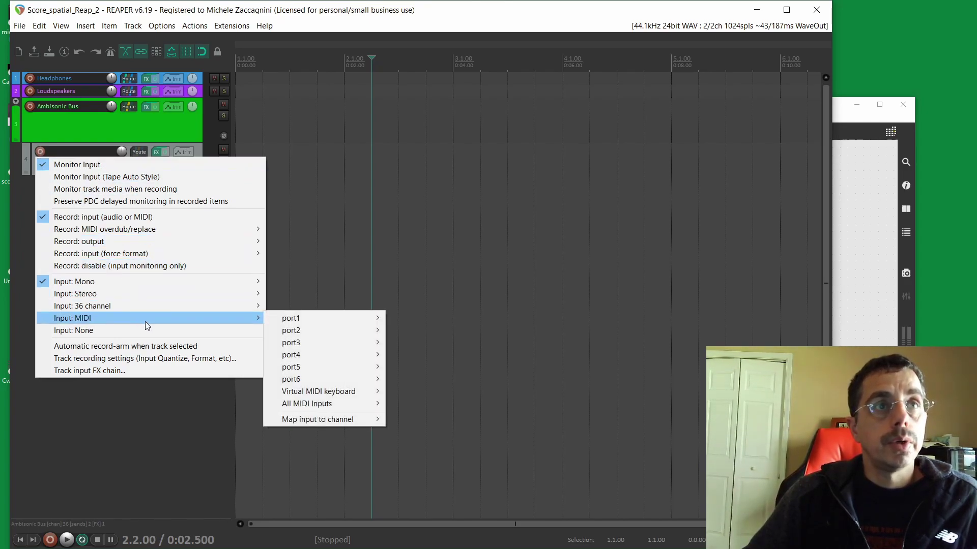
{"action": "mouse_move", "coordinate": [304, 321]}
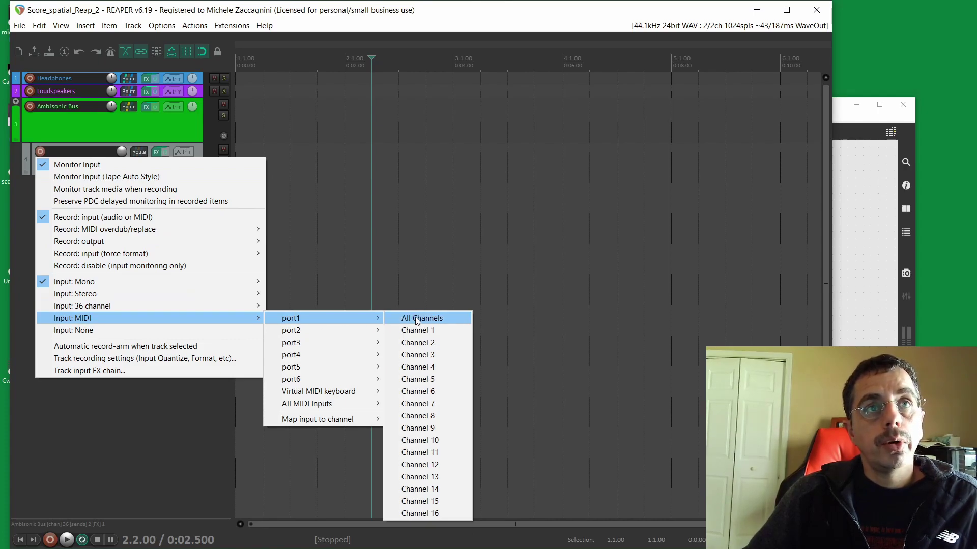
{"action": "left_click", "coordinate": [418, 331]}
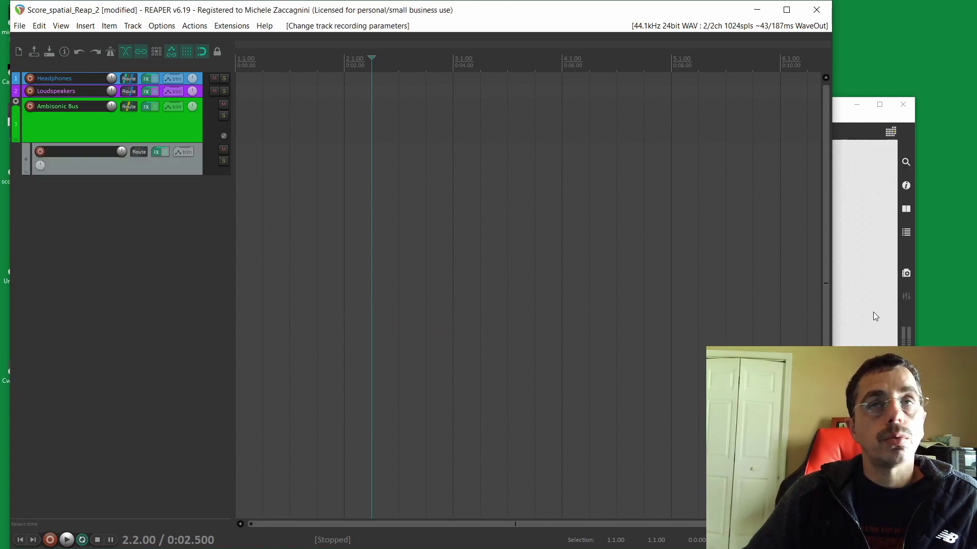
- In the Max patch, reposition the prepend 20 and midiformat 1 objects into a tidy chain
{"action": "left_click", "coordinate": [899, 312]}
{"action": "left_click_drag", "start_coordinate": [728, 235], "coordinate": [732, 245]}
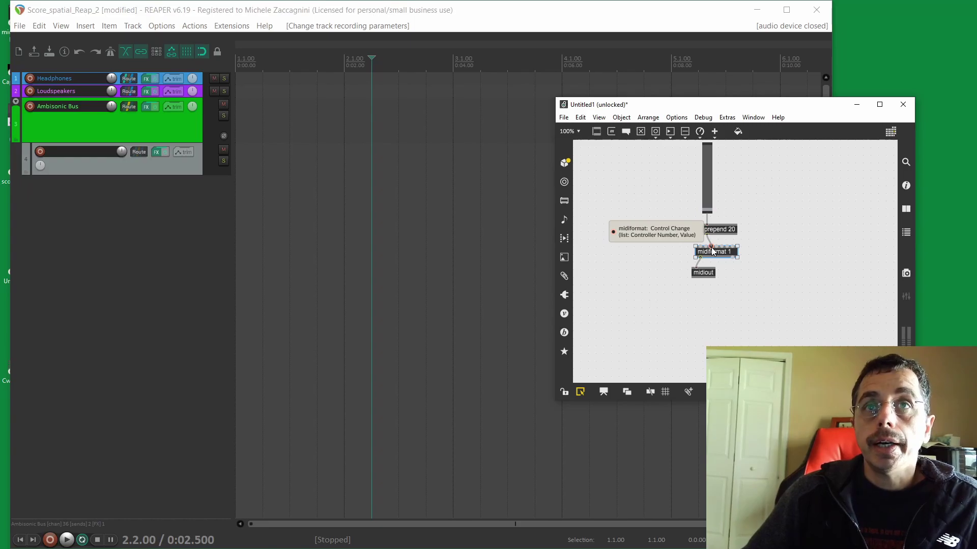
{"action": "left_click_drag", "start_coordinate": [717, 254], "coordinate": [714, 254]}
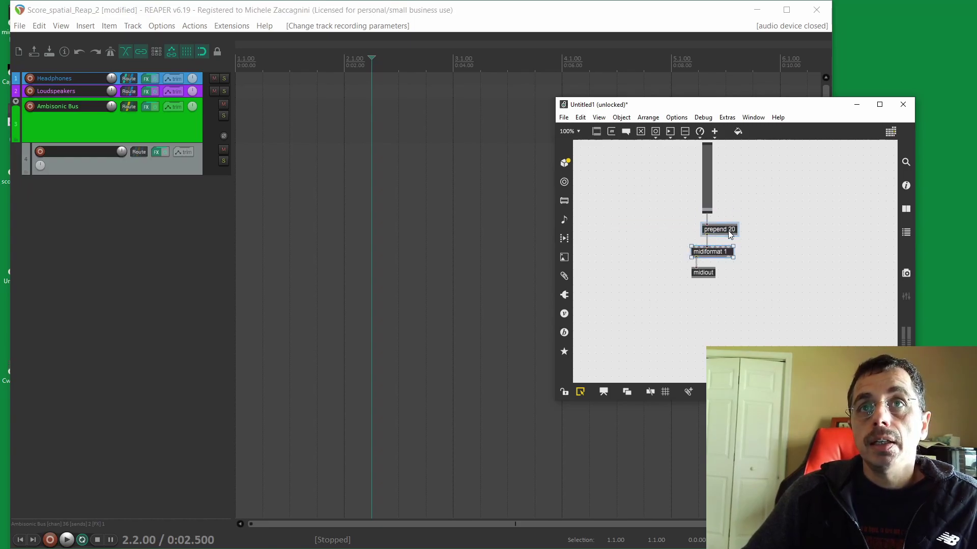
{"action": "left_click", "coordinate": [730, 233]}
{"action": "key", "text": "Down"}
{"action": "key", "text": "Down"}
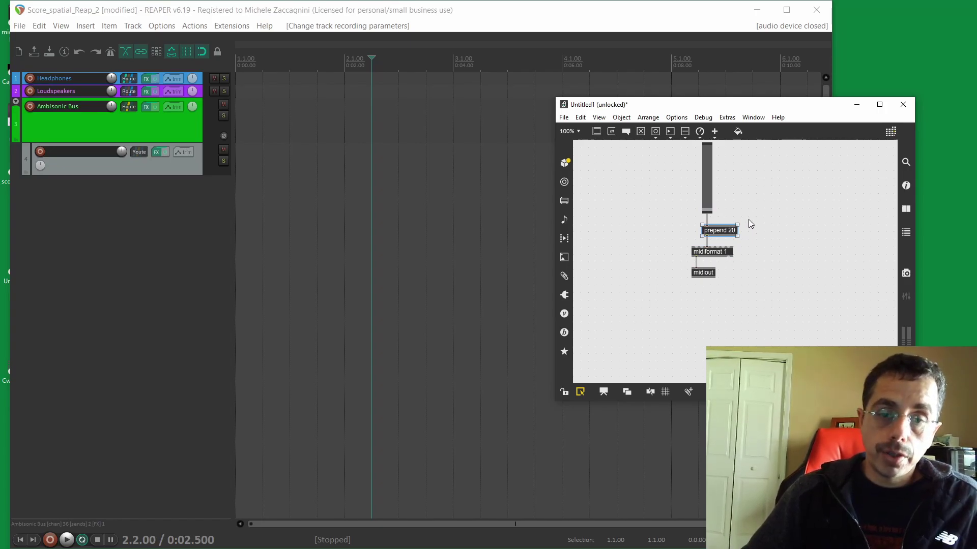
- Arm track 4 and set its ReaLearn MIDI control input to port1
{"action": "left_click", "coordinate": [40, 151]}
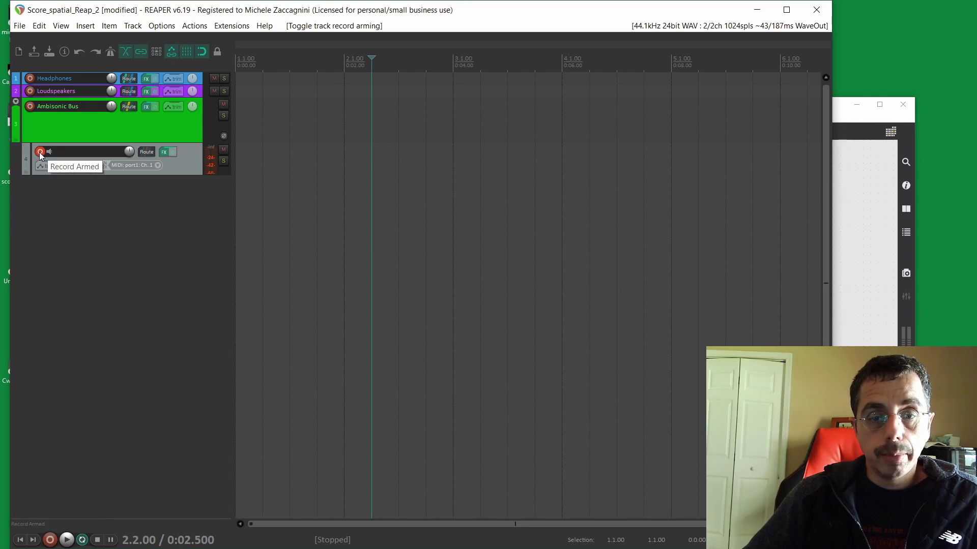
{"action": "left_click", "coordinate": [164, 152]}
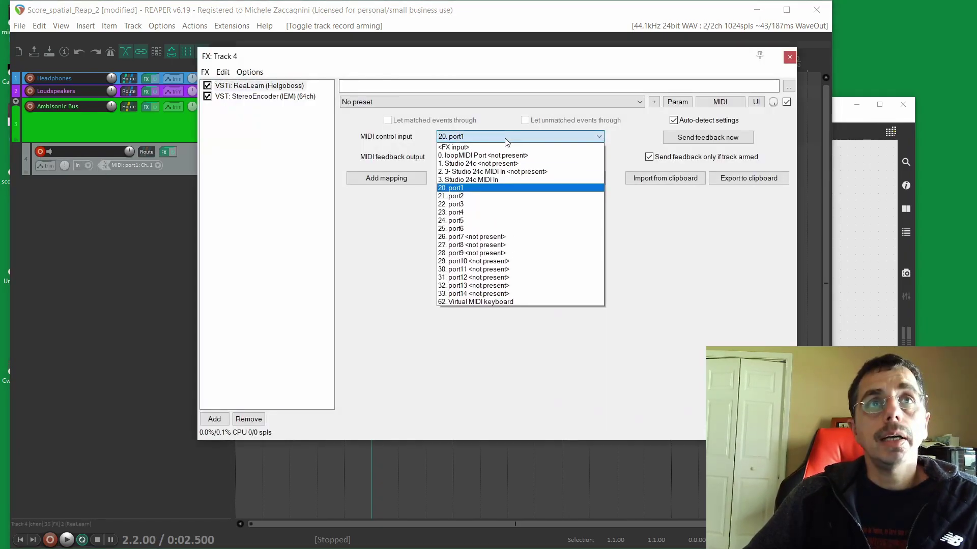
{"action": "left_click", "coordinate": [468, 190]}
{"action": "left_click", "coordinate": [263, 87]}
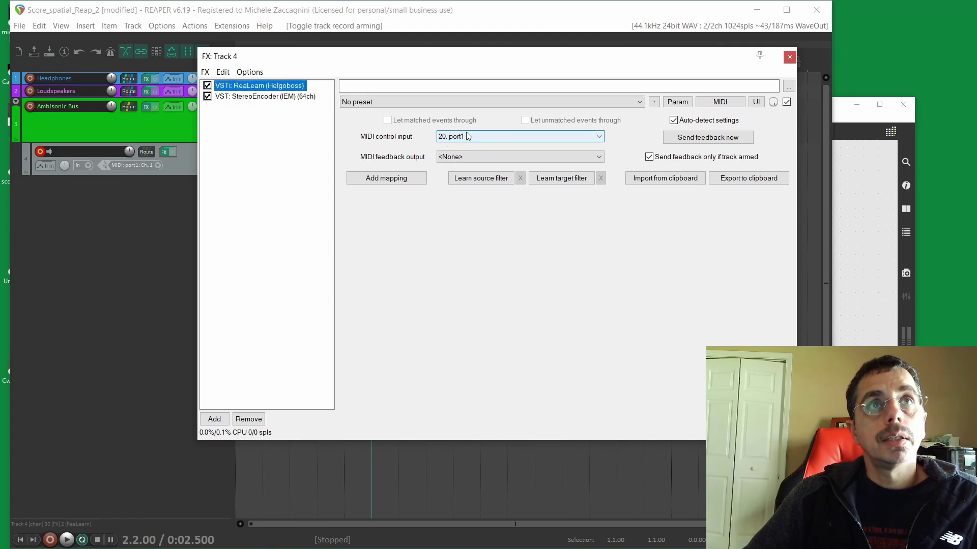
- Add a ReaLearn mapping with a CC value source on controller 20
{"action": "left_click", "coordinate": [378, 180]}
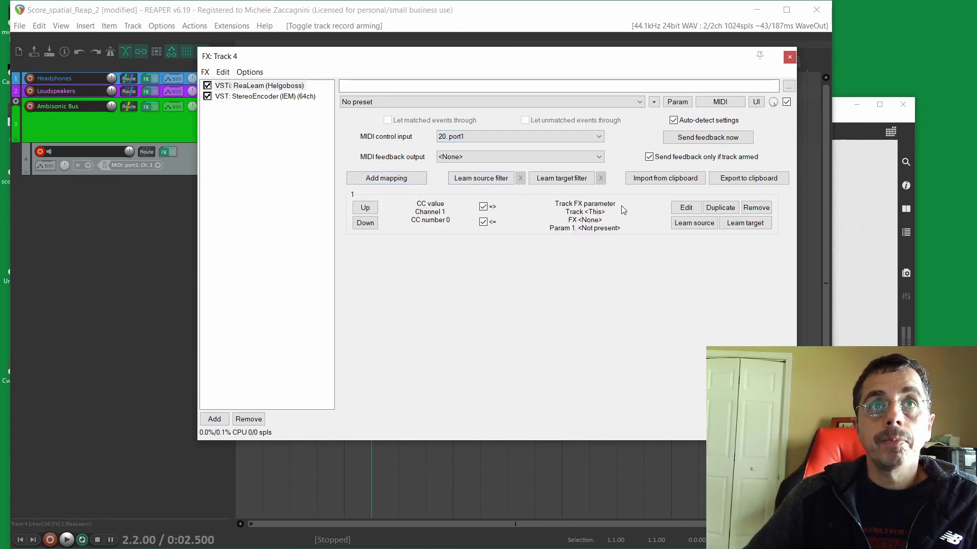
{"action": "left_click", "coordinate": [686, 207]}
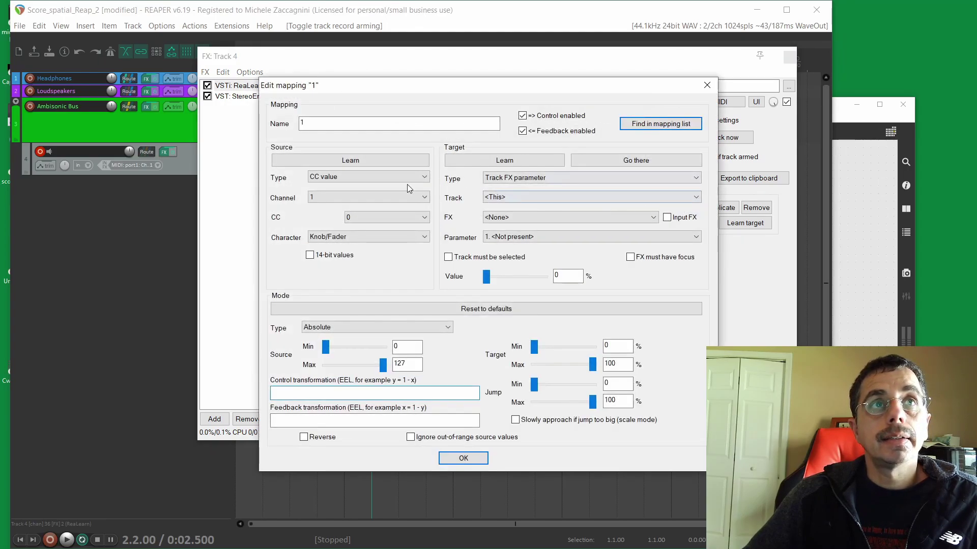
{"action": "left_click", "coordinate": [334, 179]}
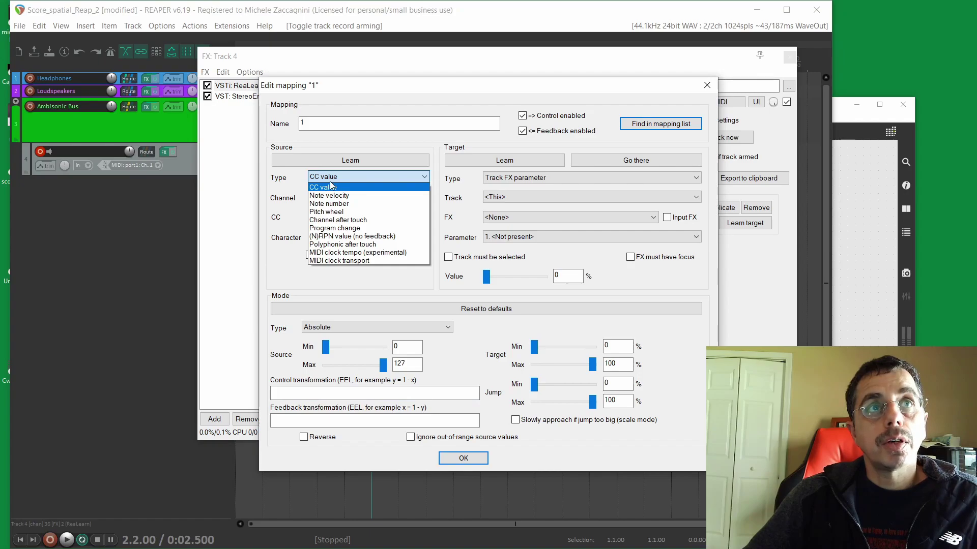
{"action": "left_click", "coordinate": [330, 187]}
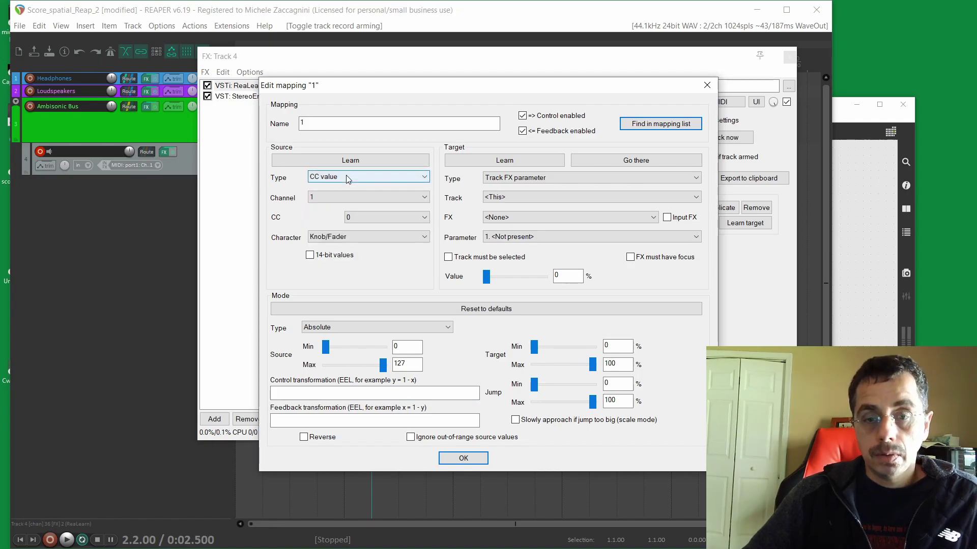
{"action": "left_click", "coordinate": [356, 218]}
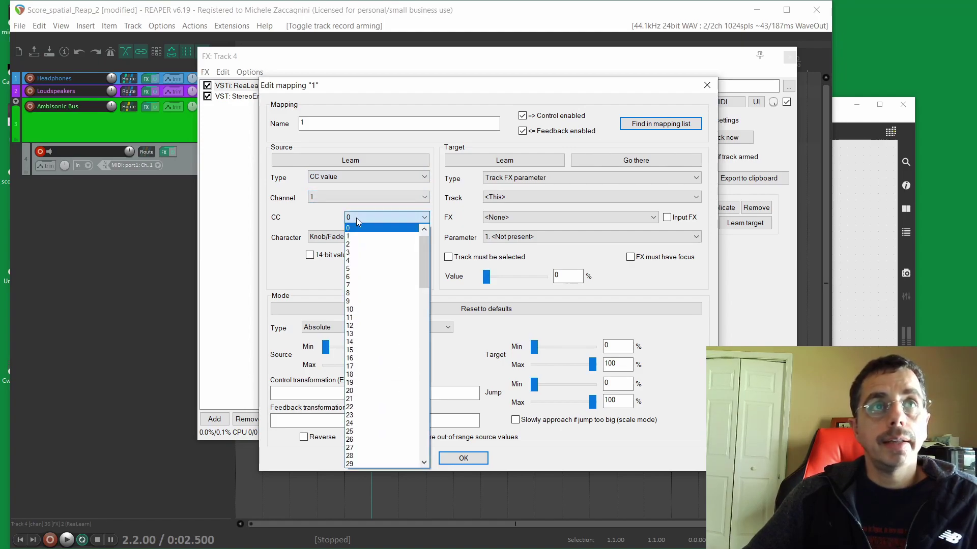
{"action": "left_click", "coordinate": [385, 391]}
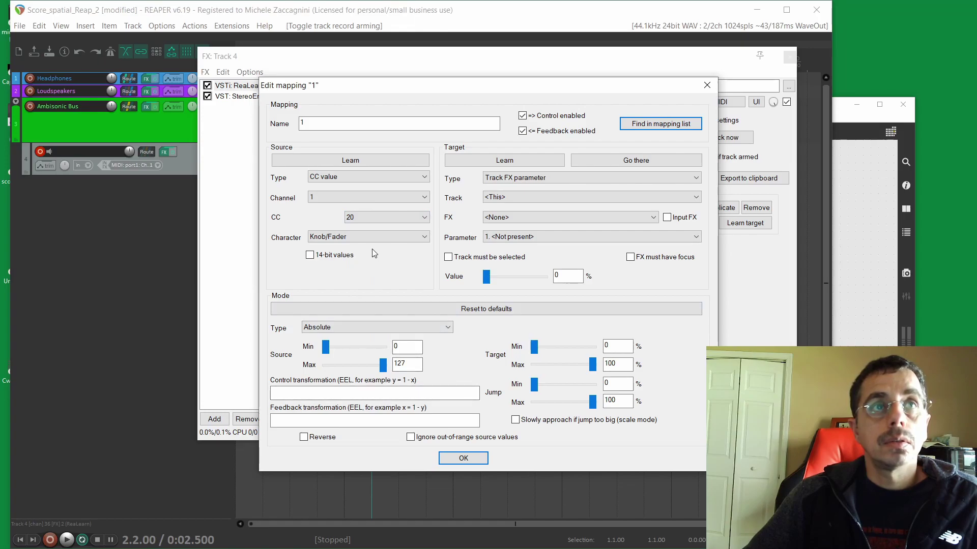
- Target mapping 1 at Track <This>, FX StereoEncoder, parameter 7. Azimuth Angle
{"action": "left_click", "coordinate": [532, 197]}
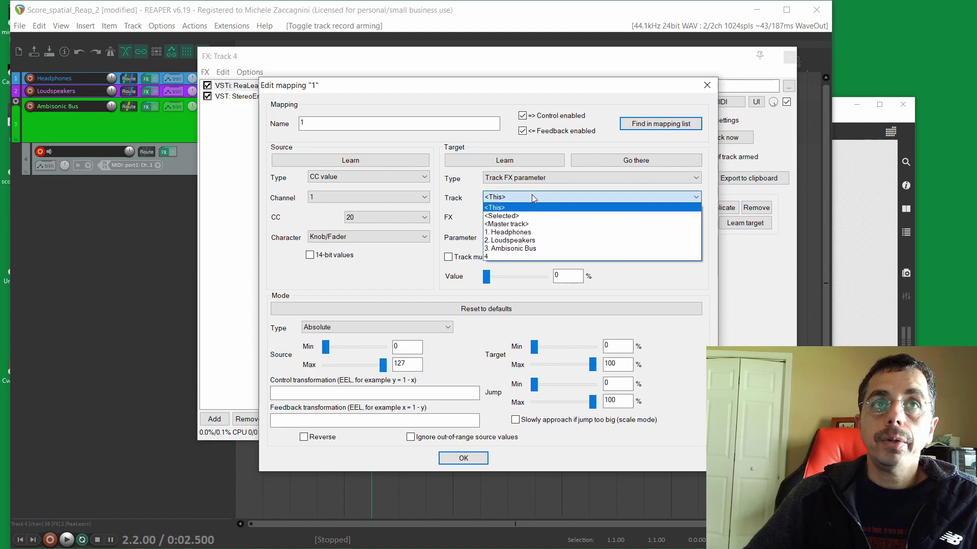
{"action": "left_click", "coordinate": [472, 205]}
{"action": "left_click", "coordinate": [516, 217]}
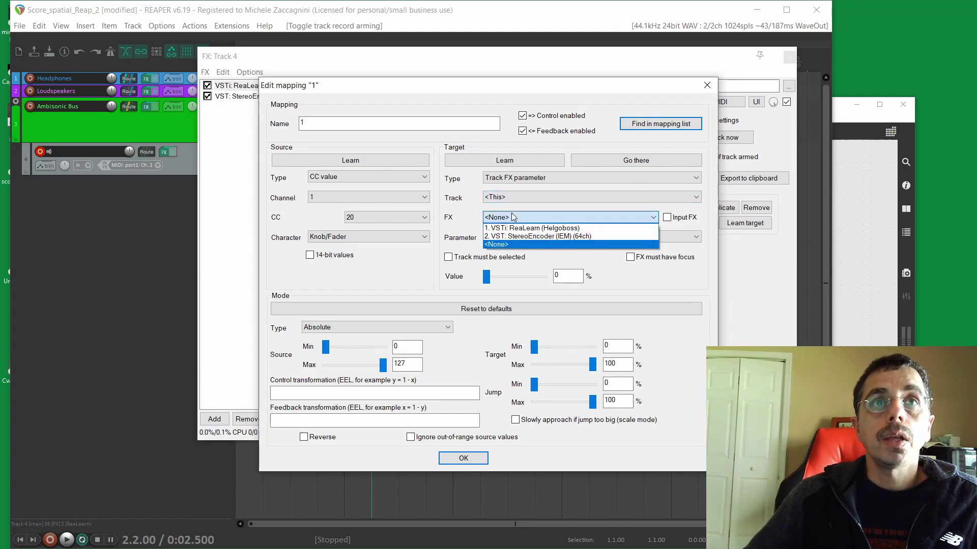
{"action": "left_click", "coordinate": [538, 237]}
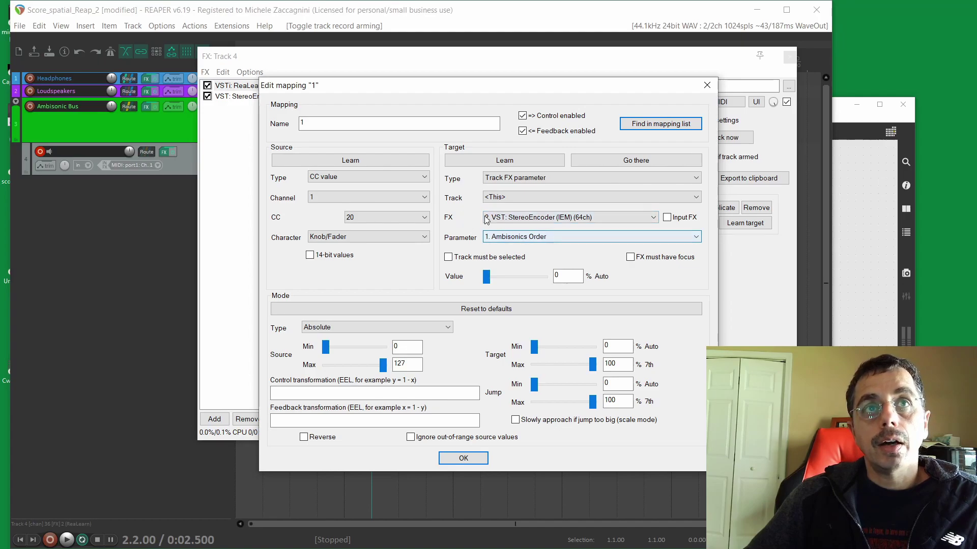
{"action": "left_click", "coordinate": [505, 238]}
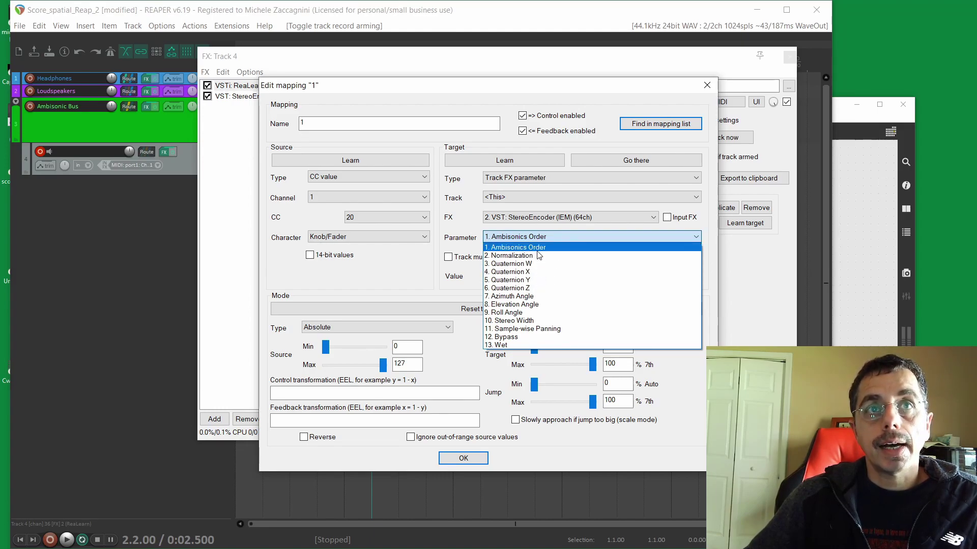
{"action": "left_click", "coordinate": [543, 296]}
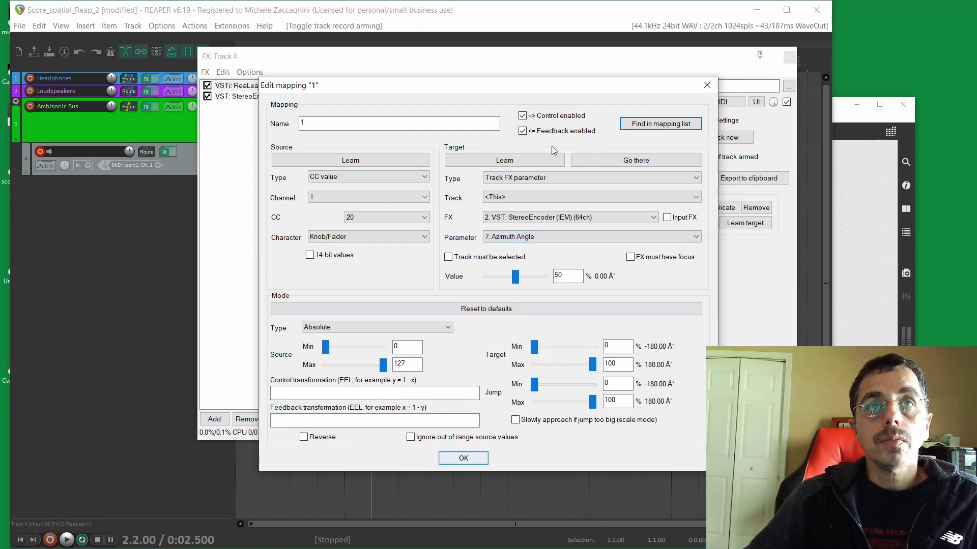
- Sweep the Max slider from 0 to 127, watching azimuth move from -180° to 180°
{"action": "left_click", "coordinate": [845, 123]}
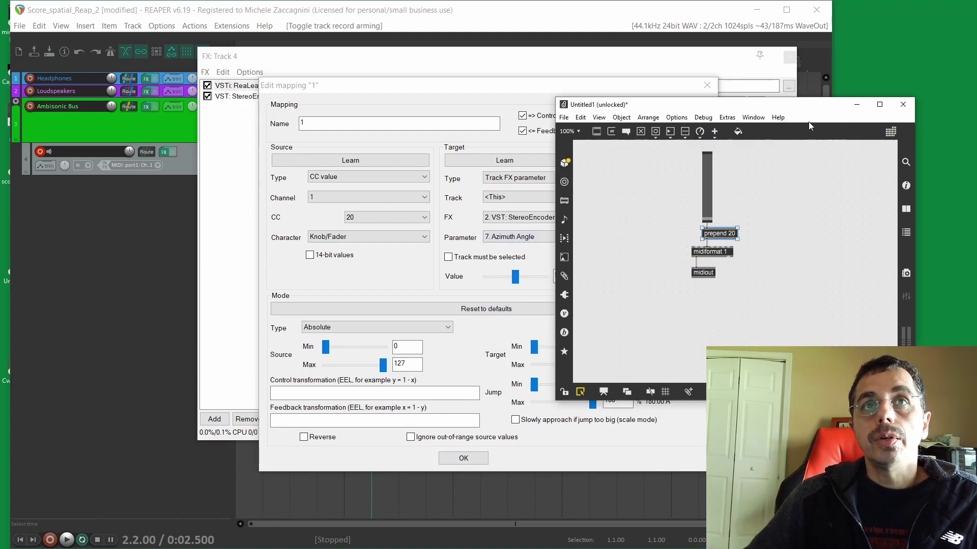
{"action": "left_click_drag", "start_coordinate": [753, 108], "coordinate": [831, 60]}
{"action": "mouse_move", "coordinate": [786, 161]}
{"action": "left_mouse_down"}
{"action": "mouse_move", "coordinate": [786, 117]}
{"action": "mouse_move", "coordinate": [786, 159]}
{"action": "left_mouse_up"}
{"action": "left_click_drag", "start_coordinate": [786, 163], "coordinate": [785, 94]}
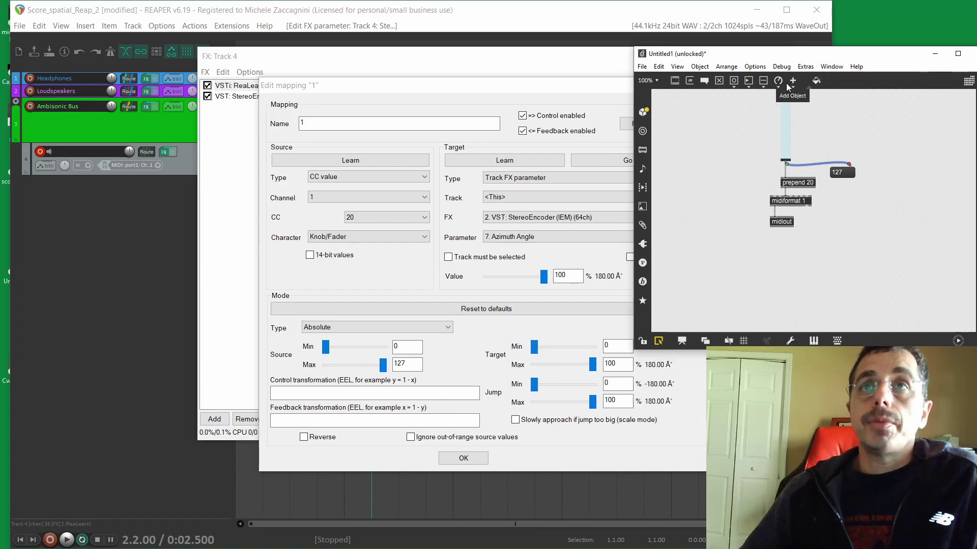
{"action": "mouse_move", "coordinate": [789, 115]}
{"action": "left_mouse_down"}
{"action": "mouse_move", "coordinate": [788, 161]}
{"action": "mouse_move", "coordinate": [787, 99]}
{"action": "left_mouse_up"}
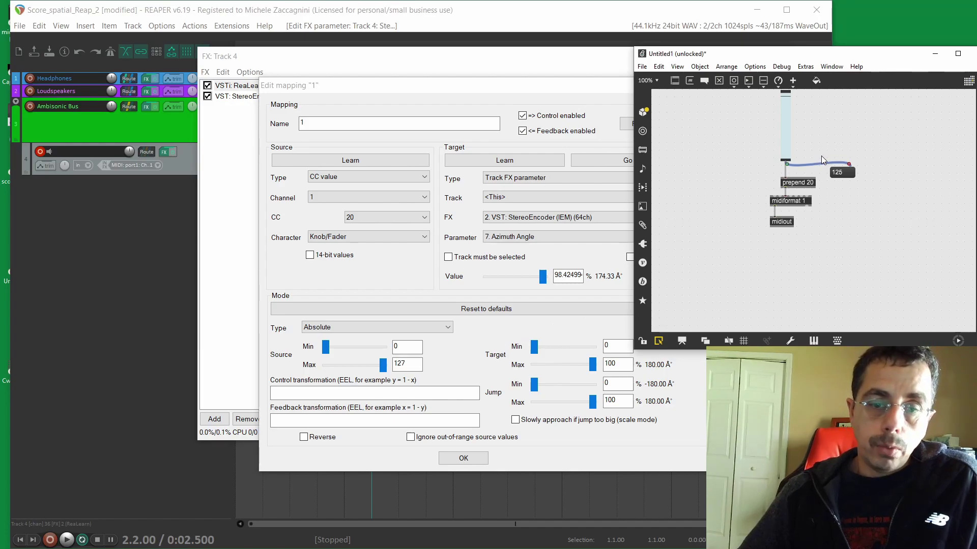
{"action": "mouse_move", "coordinate": [785, 148]}
{"action": "left_mouse_down"}
{"action": "mouse_move", "coordinate": [785, 92]}
{"action": "mouse_move", "coordinate": [794, 161]}
{"action": "left_mouse_up"}
{"action": "left_click", "coordinate": [796, 202]}
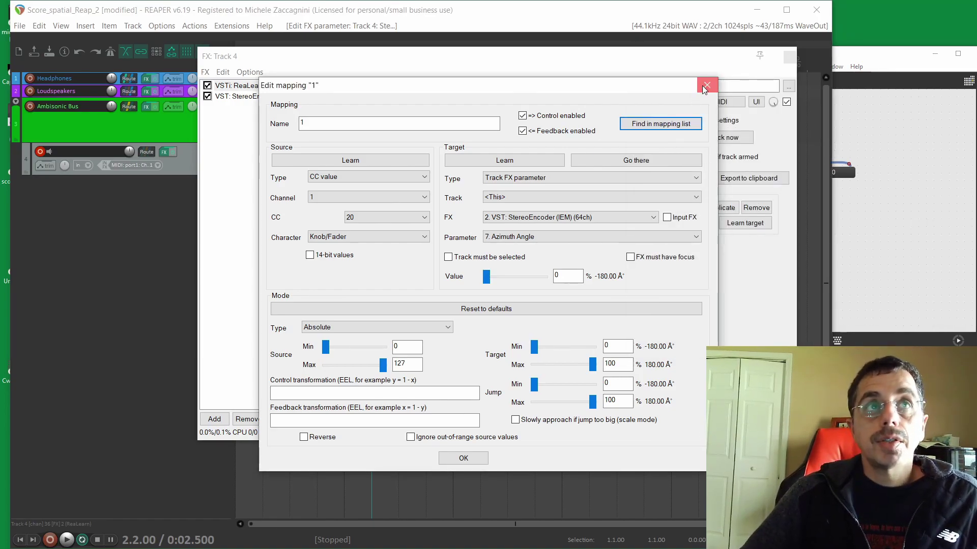
- Verify StereoEncoder's azimuth follows the Max slider, then open the Ambisonic Bus routing window
{"action": "left_click", "coordinate": [284, 96]}
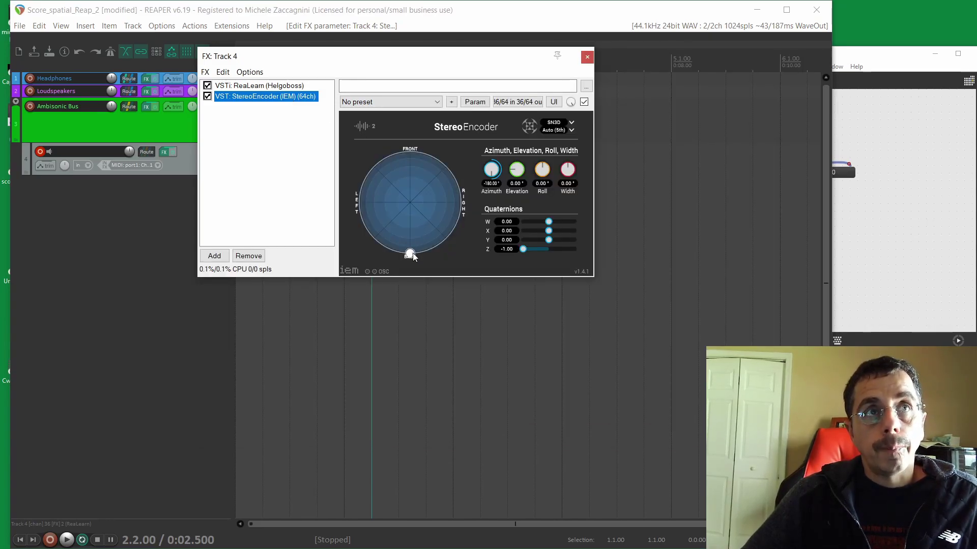
{"action": "left_click", "coordinate": [852, 180]}
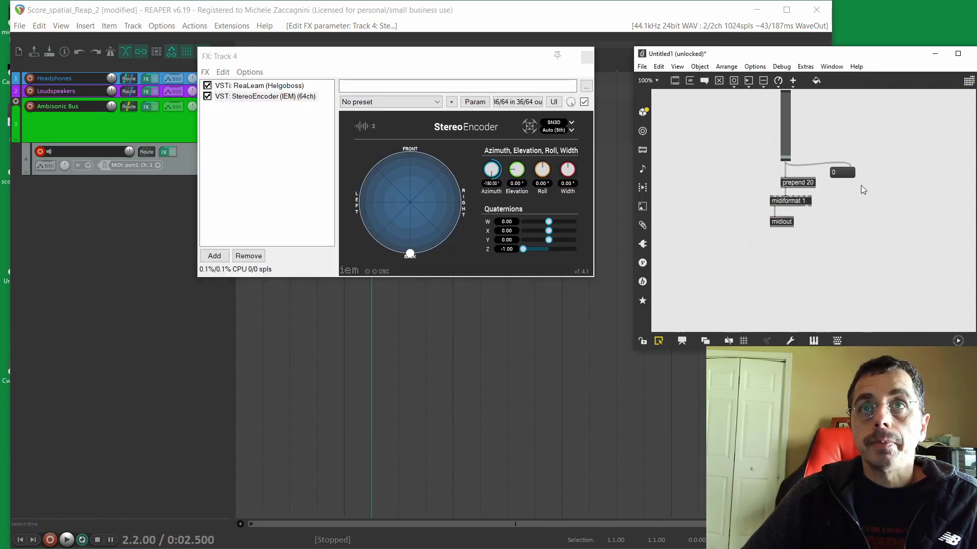
{"action": "mouse_move", "coordinate": [845, 173]}
{"action": "left_mouse_down"}
{"action": "mouse_move", "coordinate": [845, 103]}
{"action": "mouse_move", "coordinate": [844, 168]}
{"action": "left_mouse_up"}
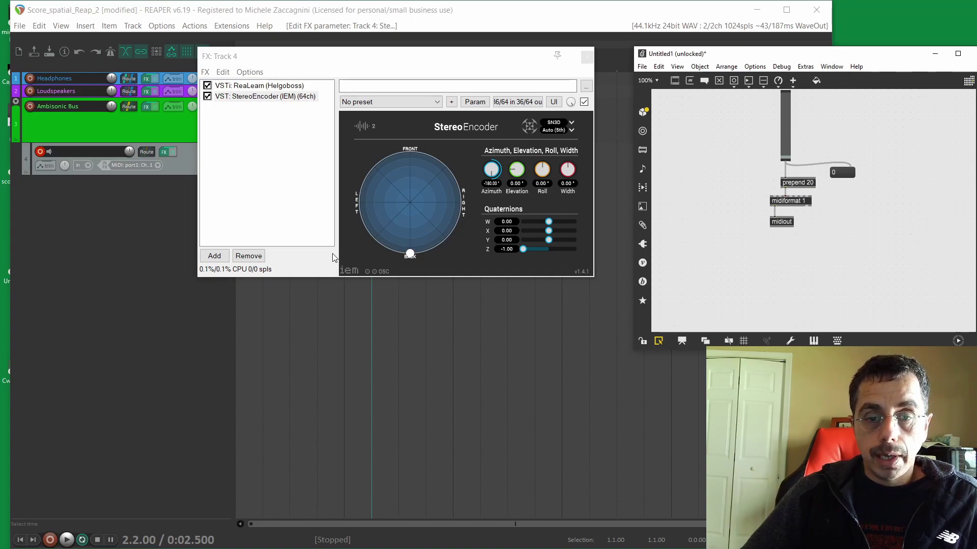
{"action": "left_click", "coordinate": [129, 106]}
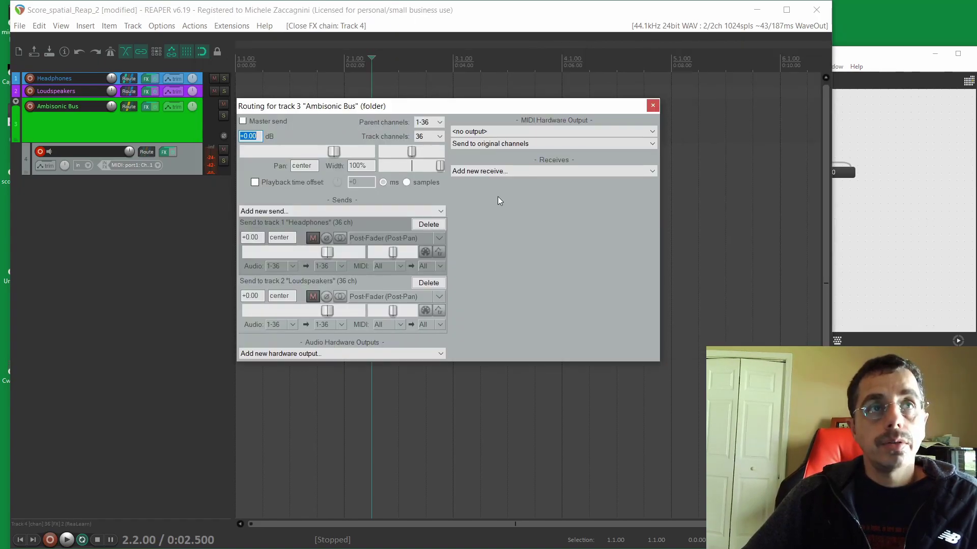
{"action": "left_click", "coordinate": [483, 172]}
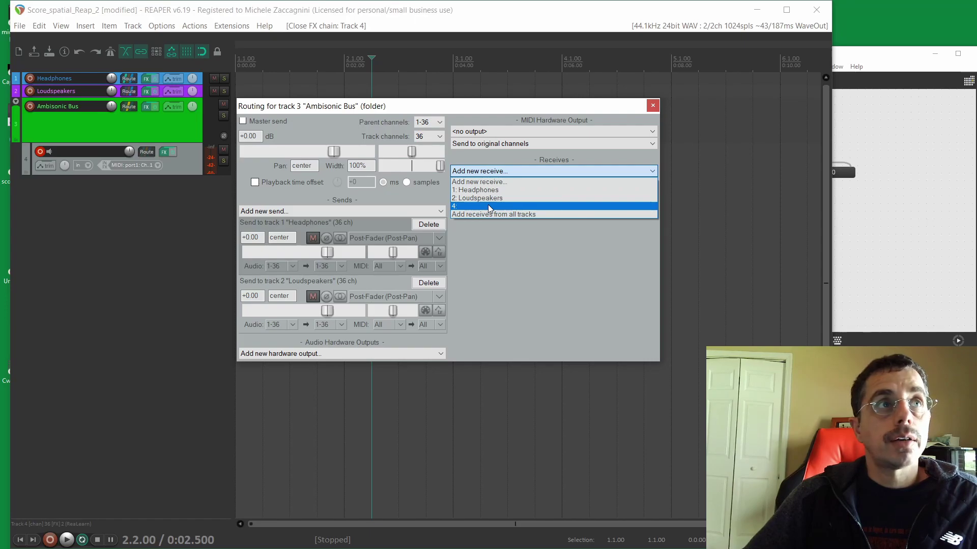
{"action": "left_click", "coordinate": [82, 223]}
{"action": "double_click", "coordinate": [81, 152]}
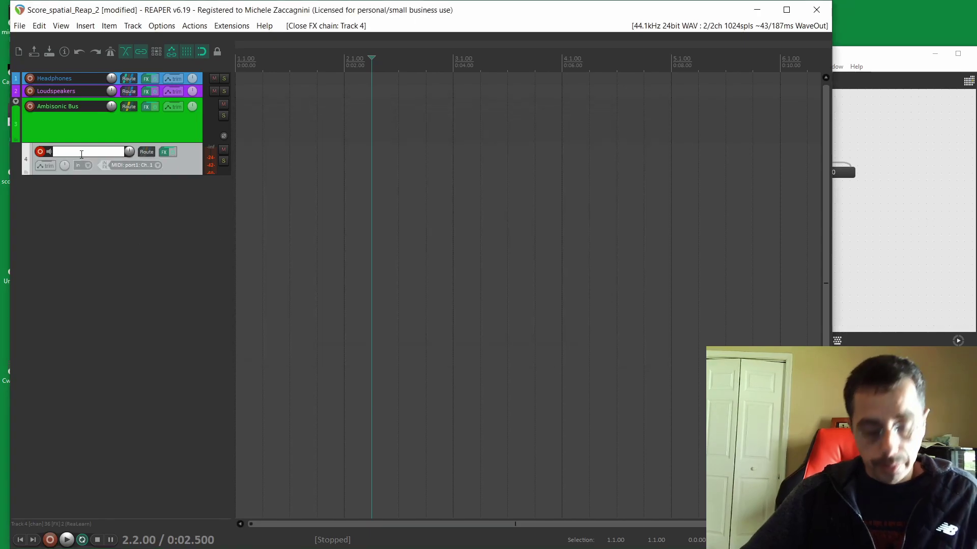
{"action": "type", "text": "channel1"}
{"action": "key", "text": "Return"}
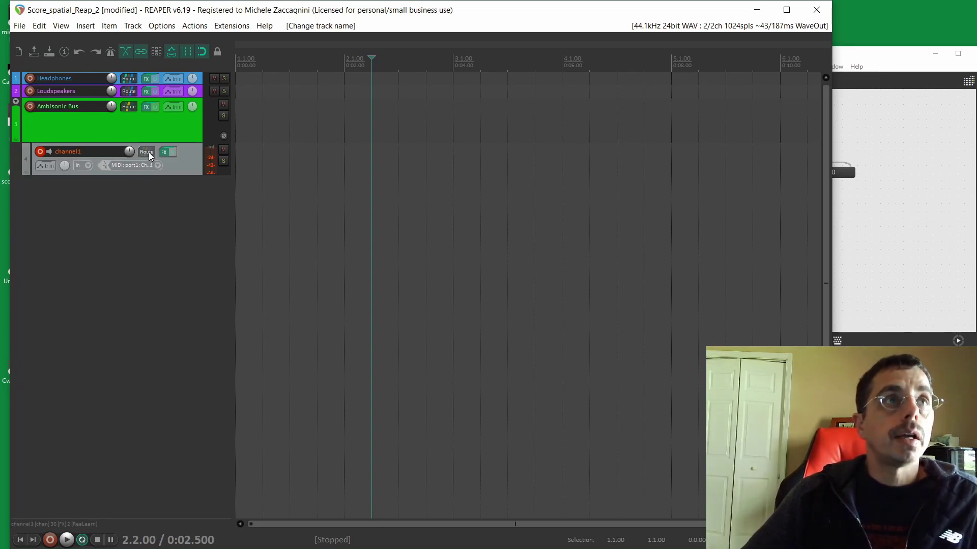
{"action": "left_click", "coordinate": [128, 106]}
{"action": "left_click", "coordinate": [470, 172]}
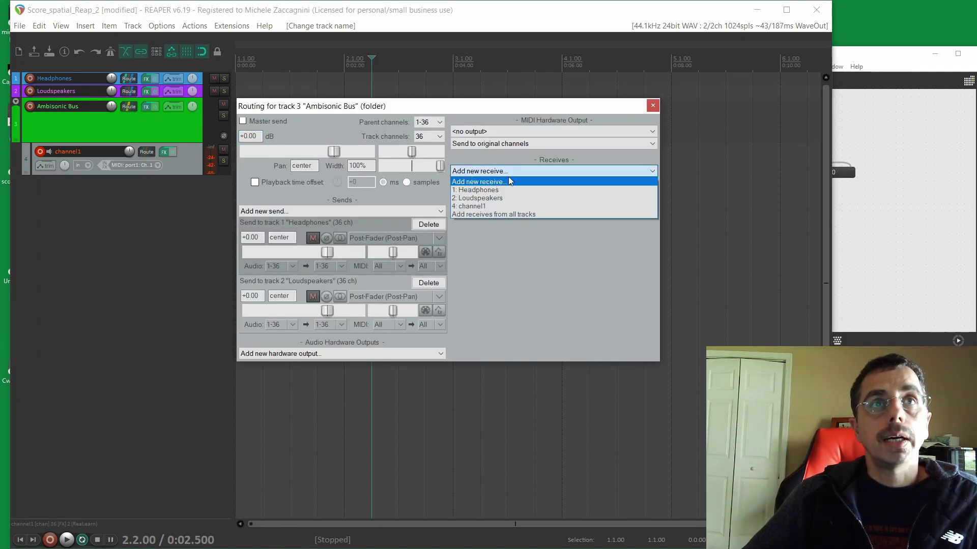
{"action": "left_click", "coordinate": [515, 206]}
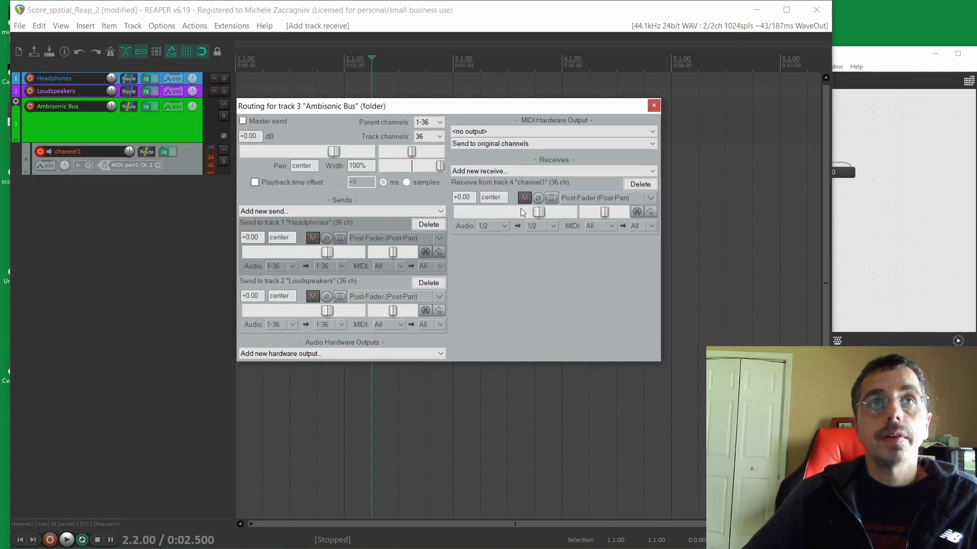
{"action": "left_click", "coordinate": [506, 226]}
{"action": "mouse_move", "coordinate": [548, 278]}
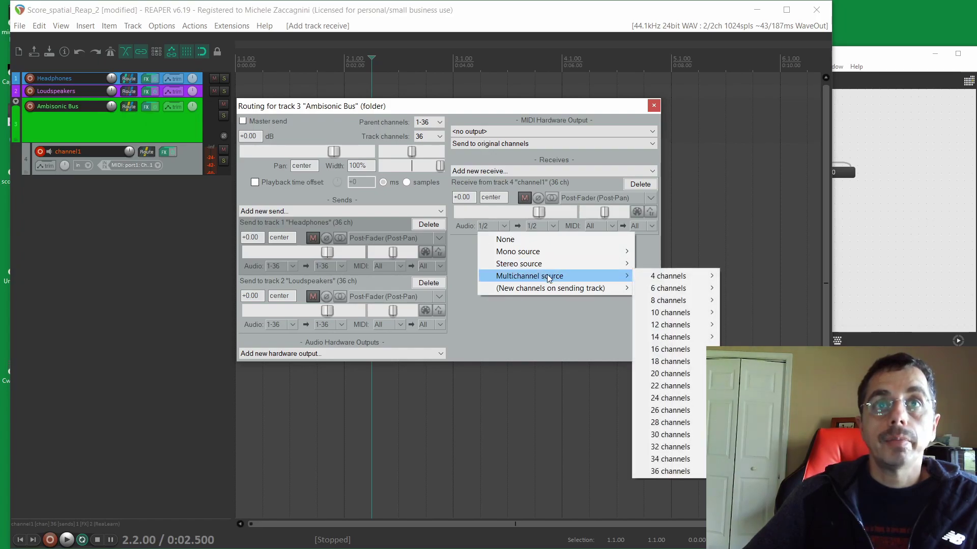
{"action": "left_click", "coordinate": [697, 471]}
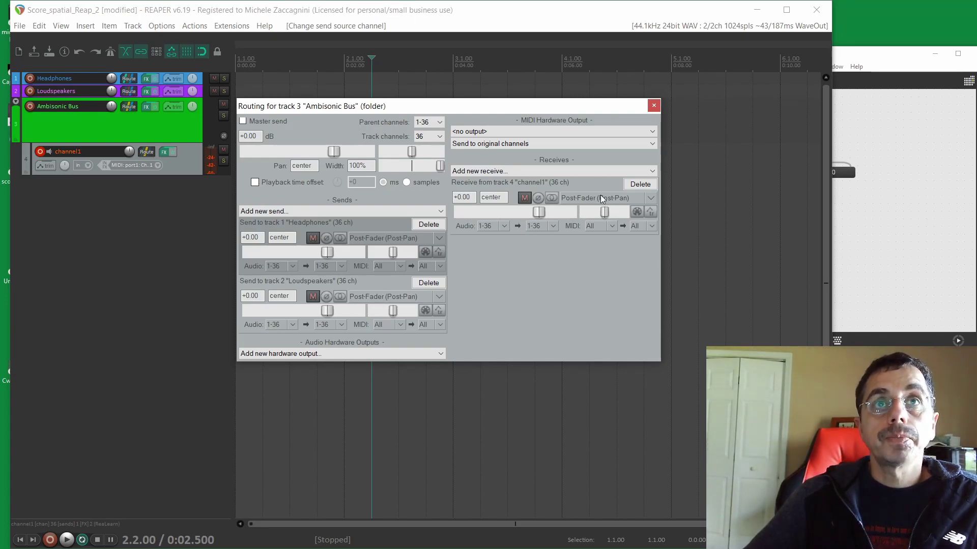
{"action": "left_click", "coordinate": [613, 226]}
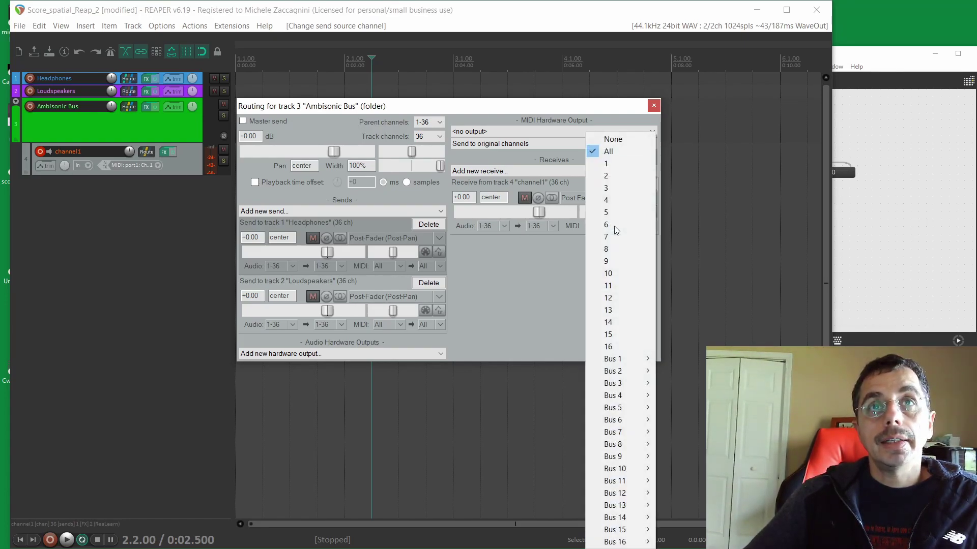
{"action": "left_click", "coordinate": [612, 139]}
{"action": "left_click", "coordinate": [164, 151]}
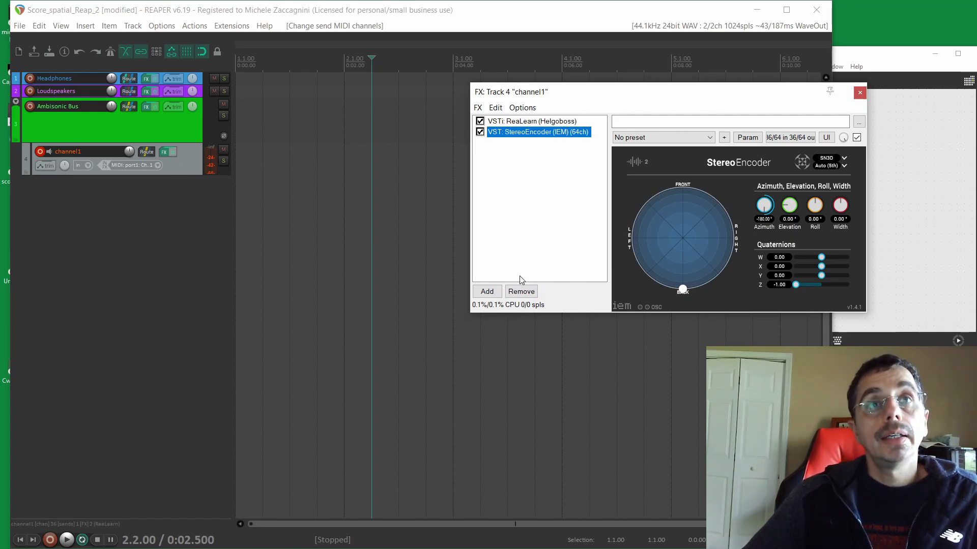
- Insert the VST3i Surge (Vember Audio) synth at the top of channel1's FX chain
{"action": "left_click", "coordinate": [486, 291]}
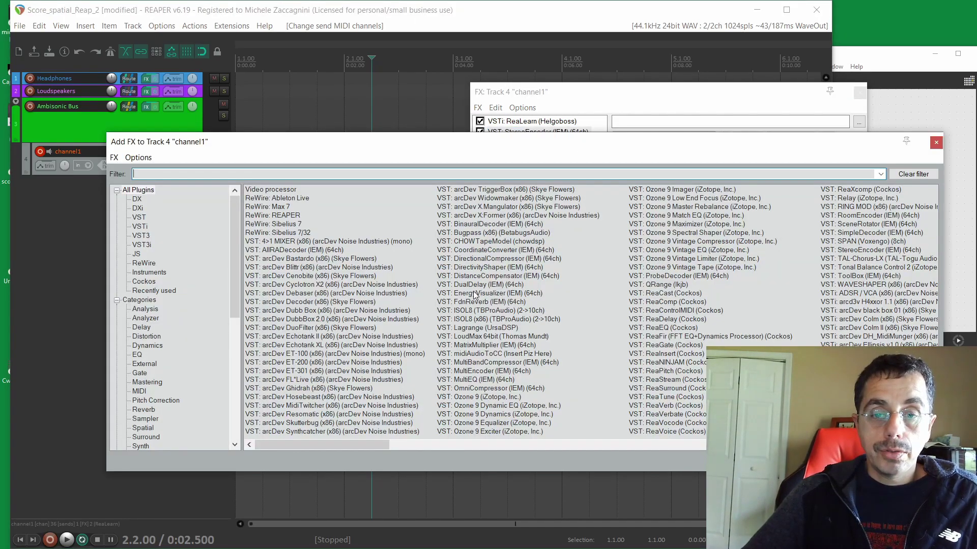
{"action": "left_click", "coordinate": [141, 244]}
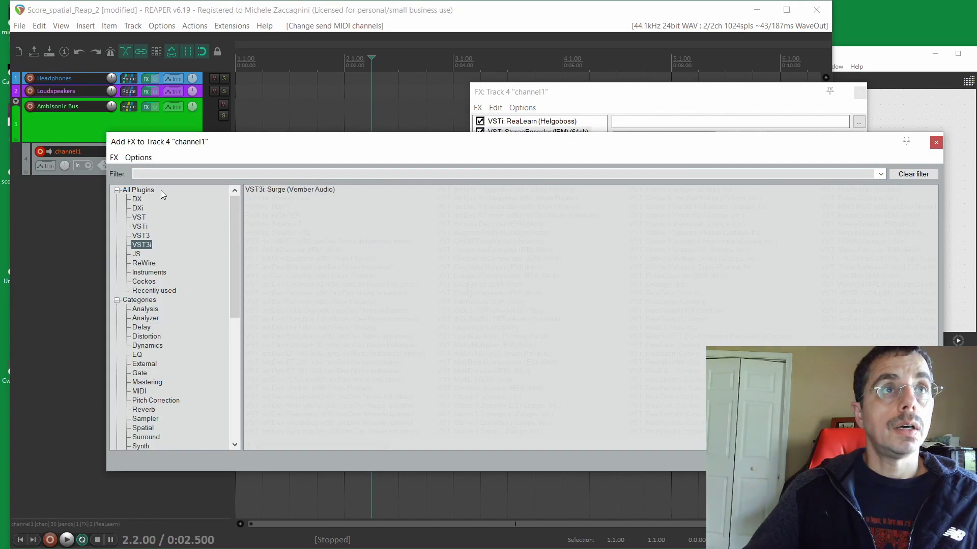
{"action": "left_click", "coordinate": [290, 190]}
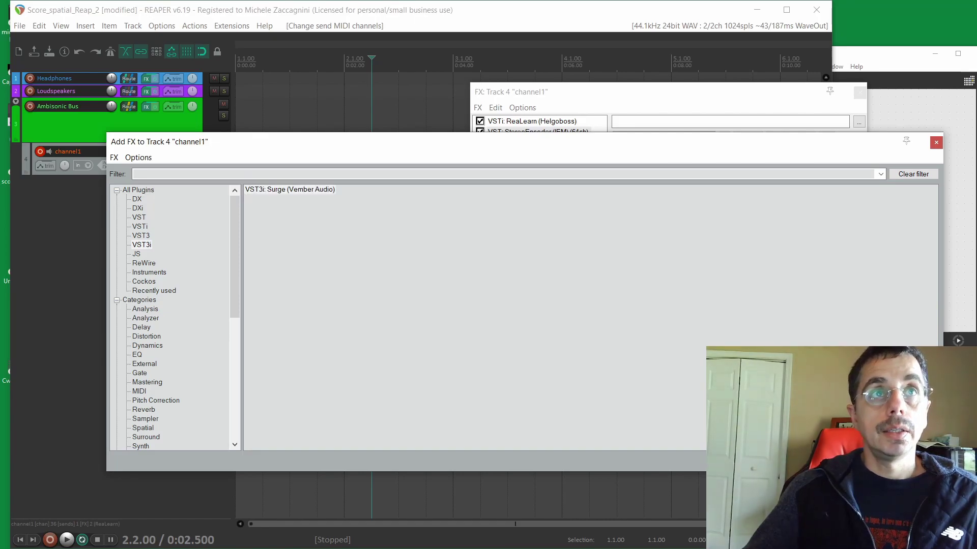
{"action": "key", "text": "Return"}
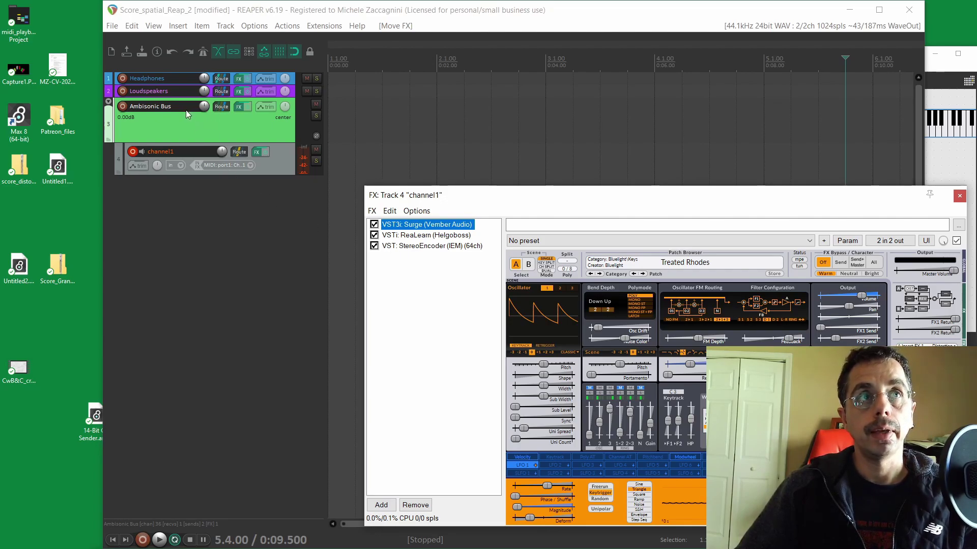
{"action": "left_click", "coordinate": [181, 193]}
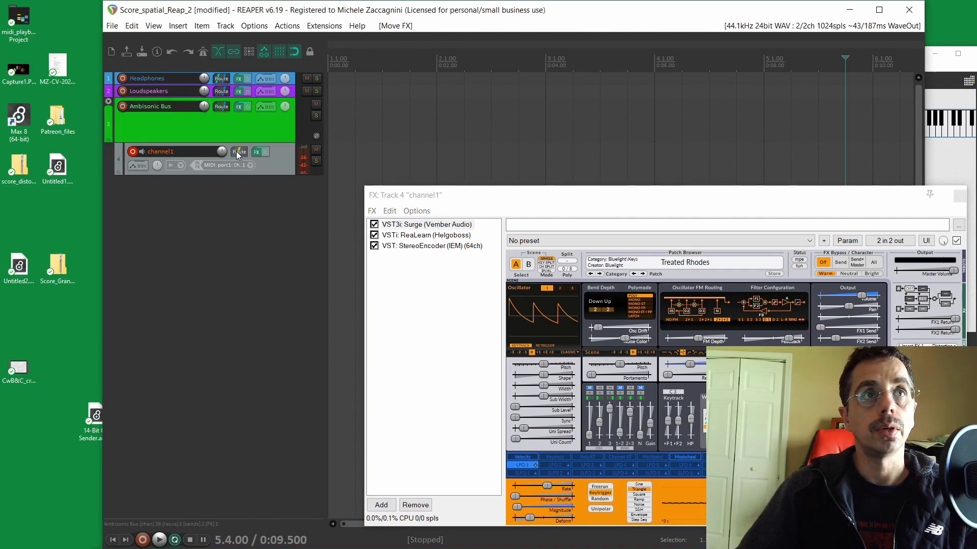
{"action": "left_click", "coordinate": [238, 152]}
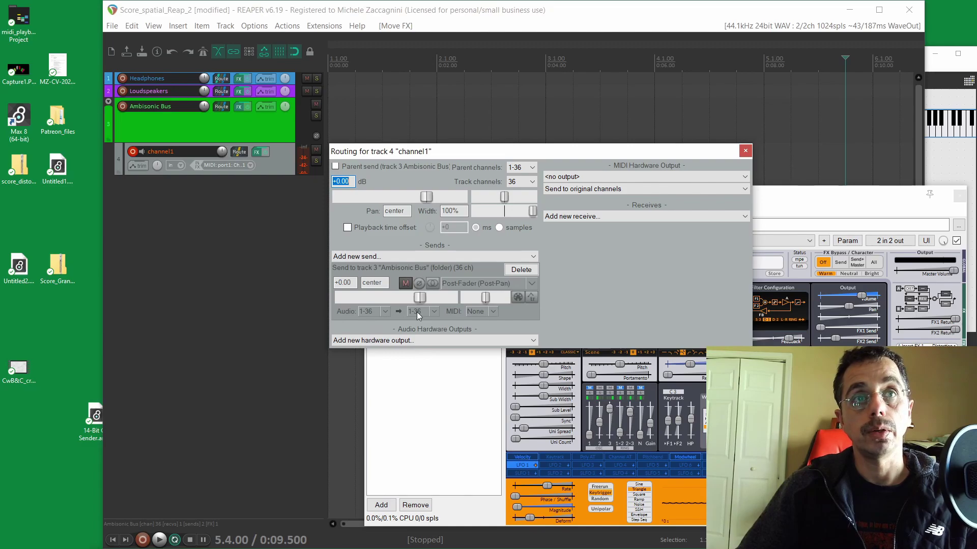
{"action": "left_click", "coordinate": [745, 152]}
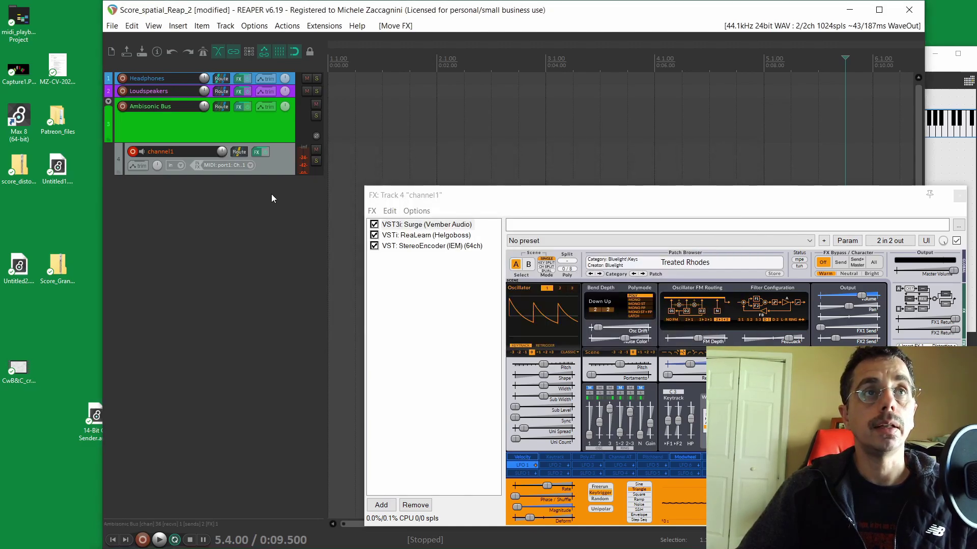
- Add two new mappings to ReaLearn's mapping list
{"action": "left_click", "coordinate": [426, 235]}
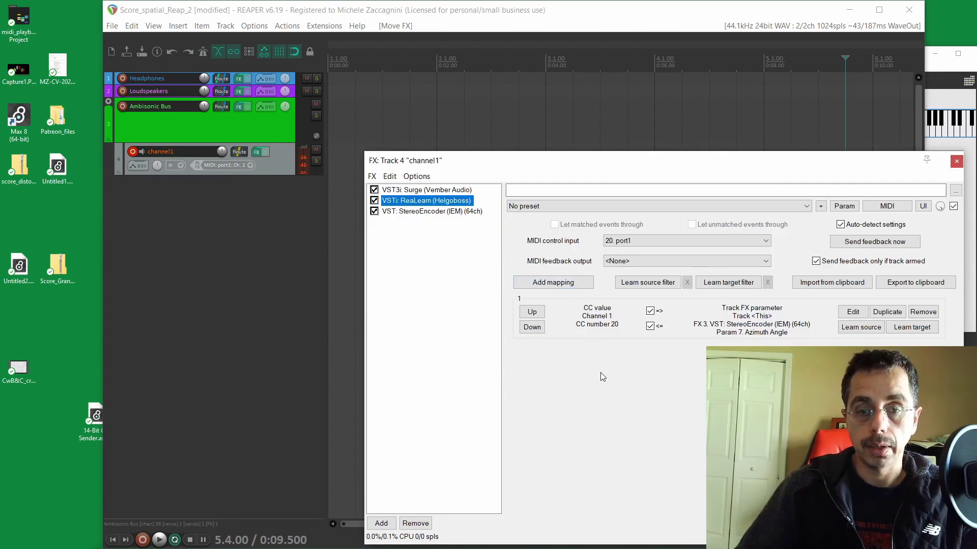
{"action": "left_click", "coordinate": [570, 286]}
{"action": "left_click", "coordinate": [570, 286]}
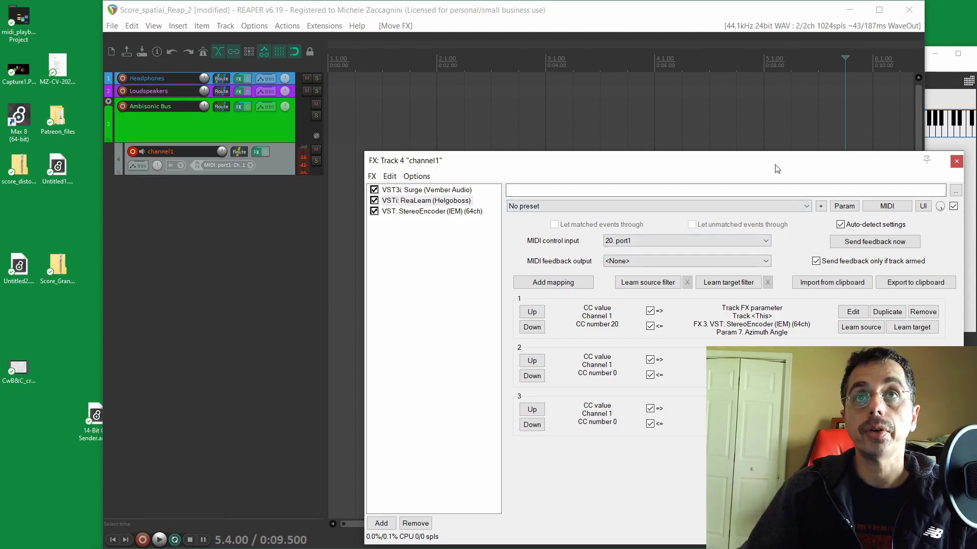
{"action": "left_click_drag", "start_coordinate": [776, 168], "coordinate": [478, 150]}
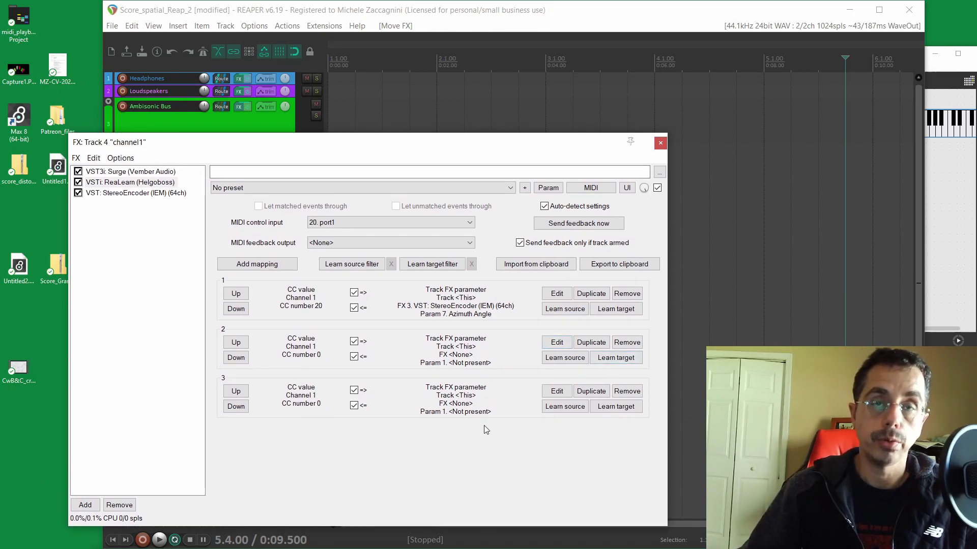
- Set mapping 2 to route CC 21 to StereoEncoder's 8. Elevation Angle and confirm
{"action": "left_click", "coordinate": [557, 343]}
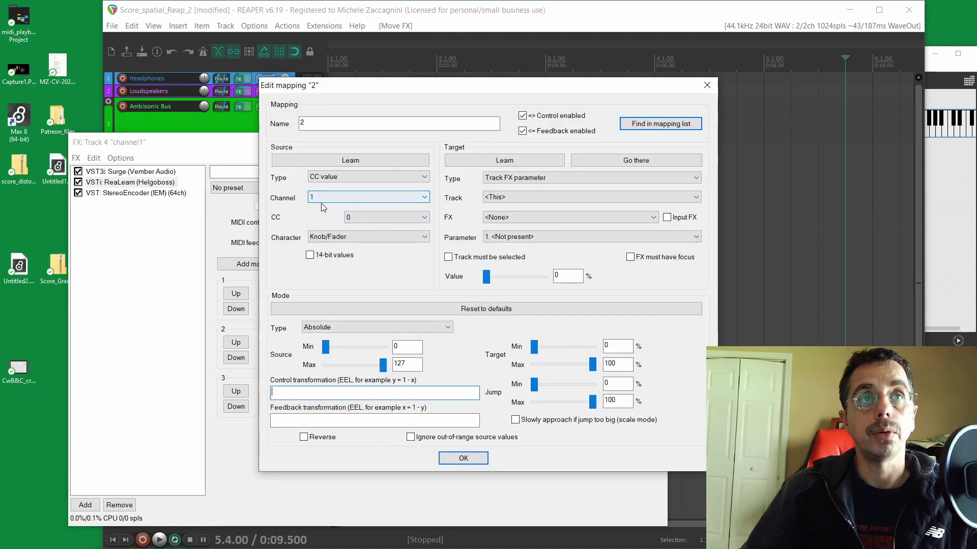
{"action": "left_click", "coordinate": [374, 217]}
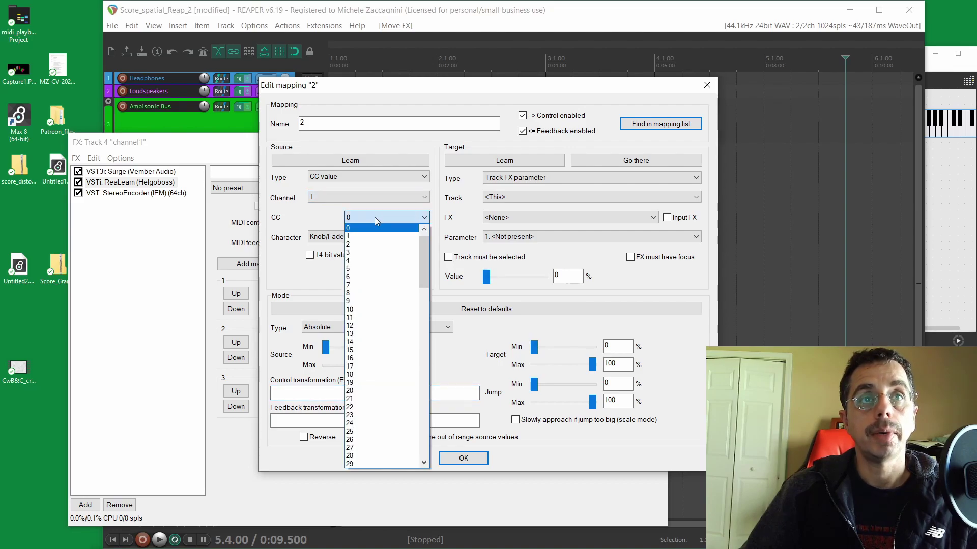
{"action": "left_click", "coordinate": [377, 398]}
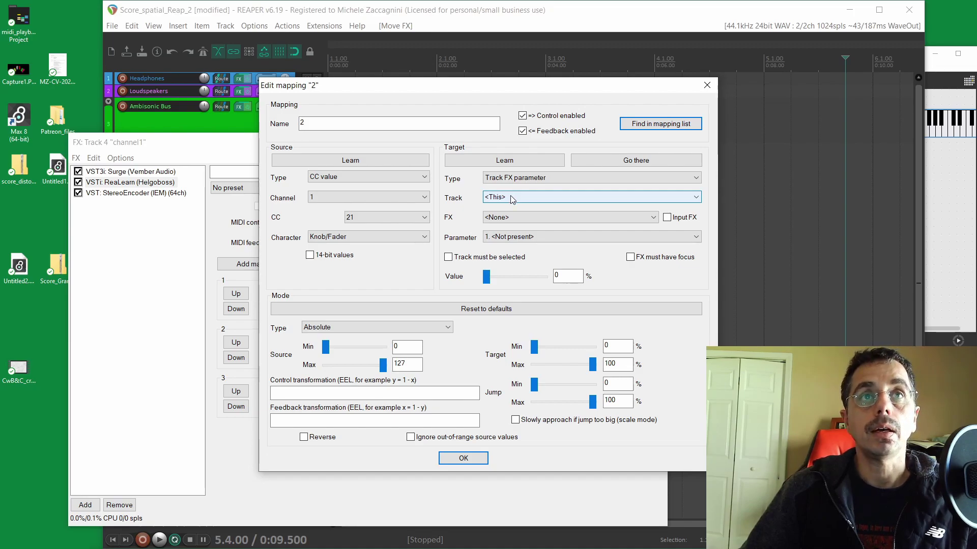
{"action": "left_click", "coordinate": [513, 212]}
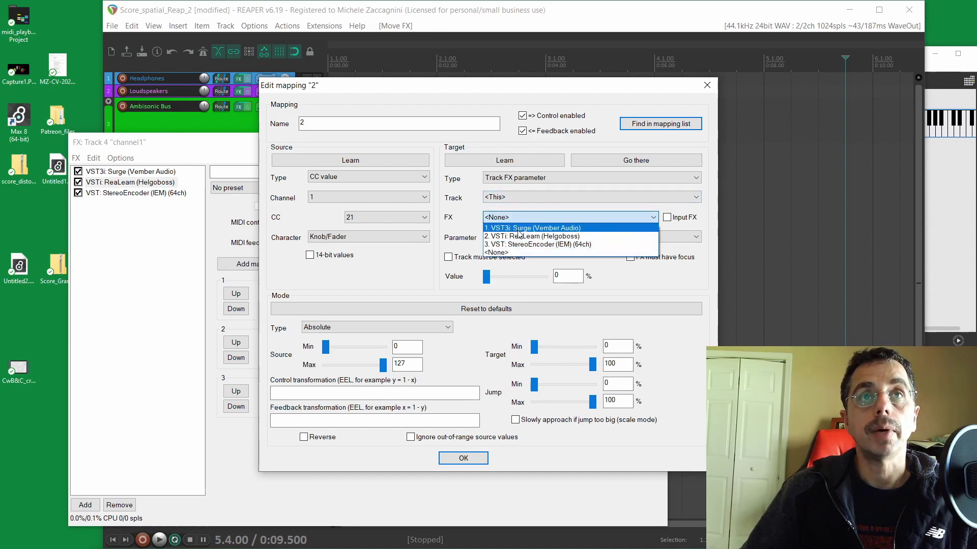
{"action": "left_click", "coordinate": [562, 252]}
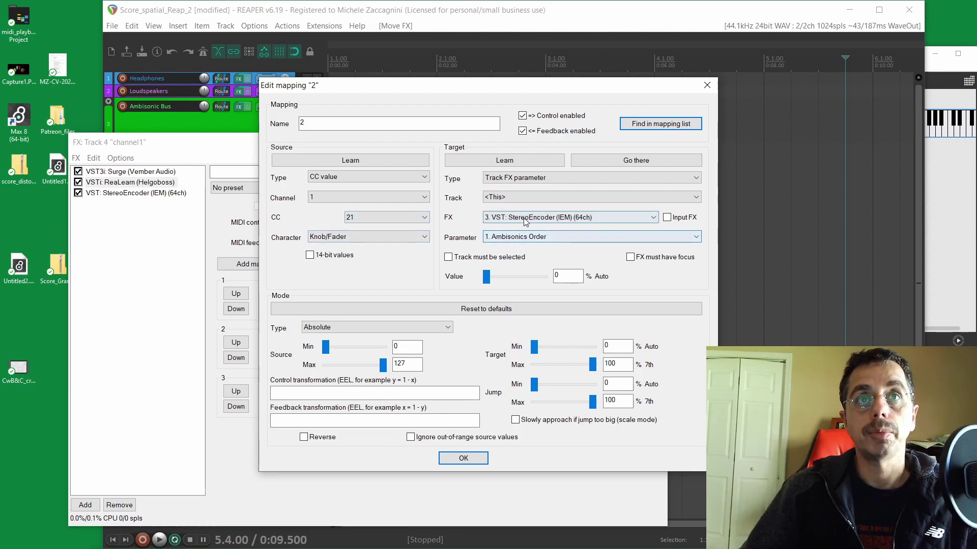
{"action": "left_click", "coordinate": [527, 238]}
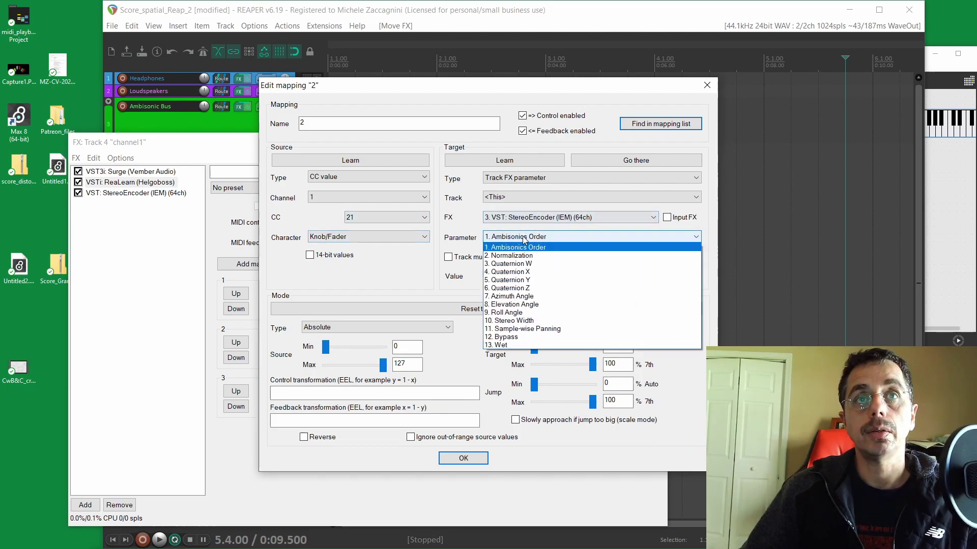
{"action": "left_click", "coordinate": [556, 305]}
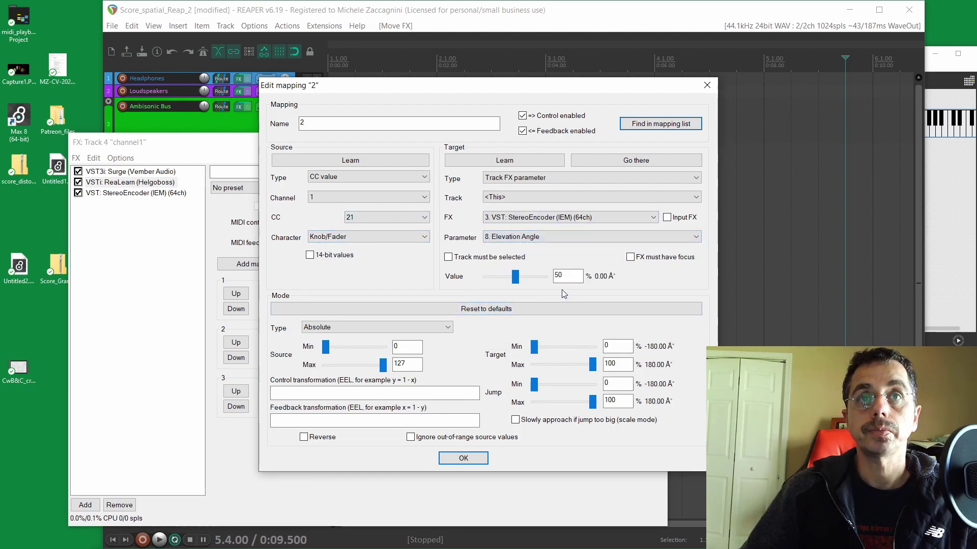
{"action": "left_click", "coordinate": [463, 458]}
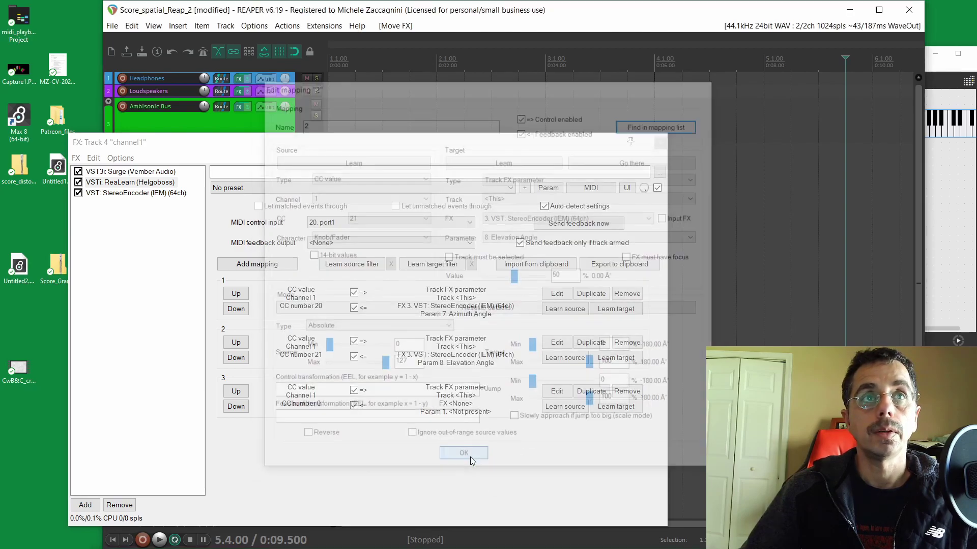
- Set ReaLearn mapping 3 to CC 22 targeting channel1's track volume, then close the FX chain
{"action": "left_click", "coordinate": [553, 392]}
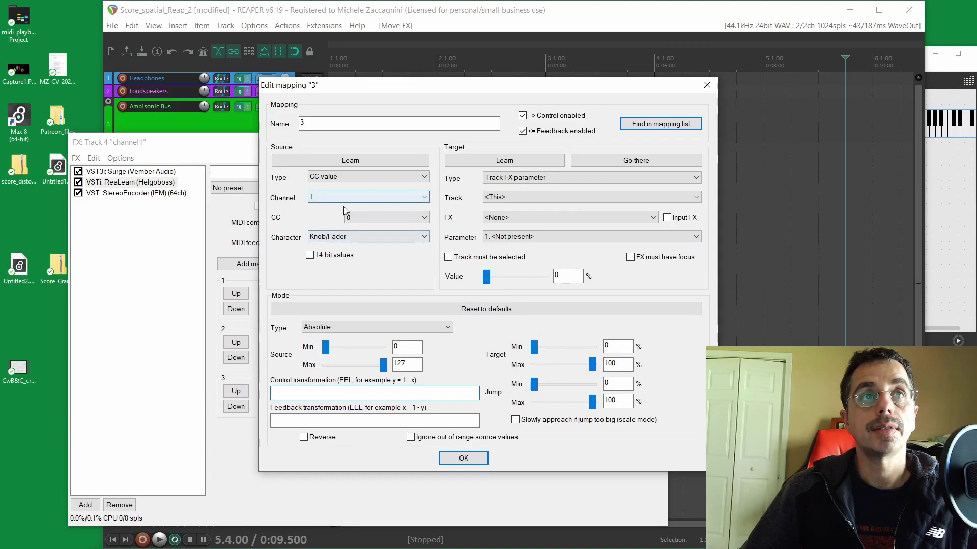
{"action": "left_click", "coordinate": [352, 217]}
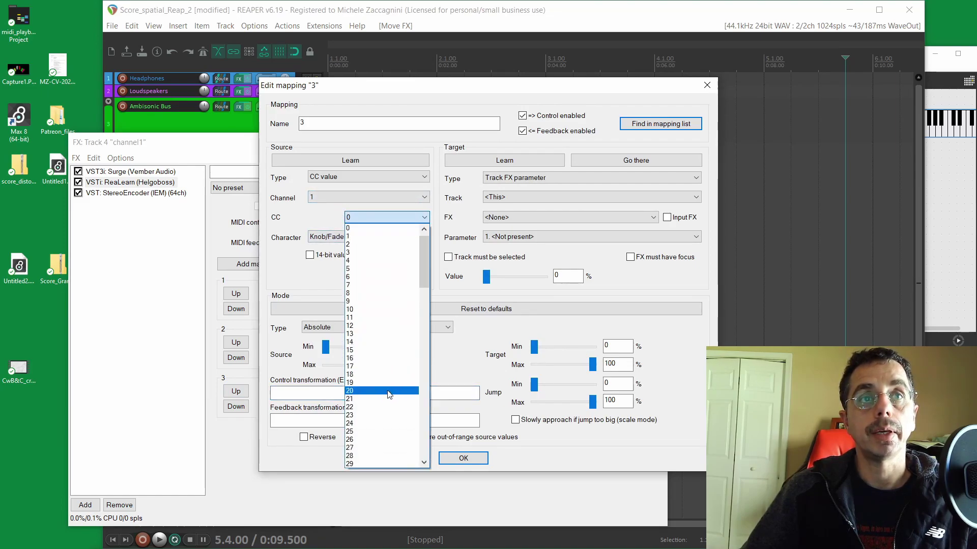
{"action": "left_click", "coordinate": [388, 414]}
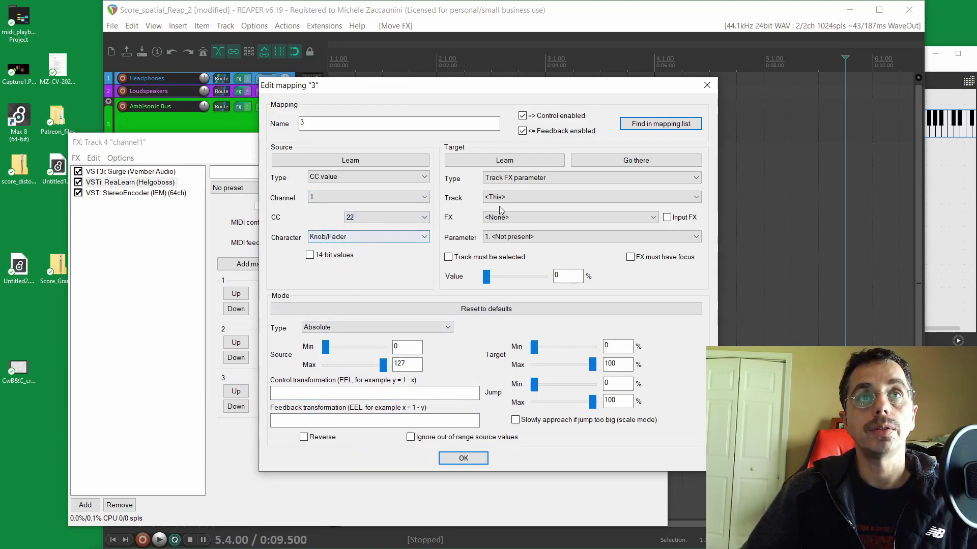
{"action": "left_click", "coordinate": [612, 176]}
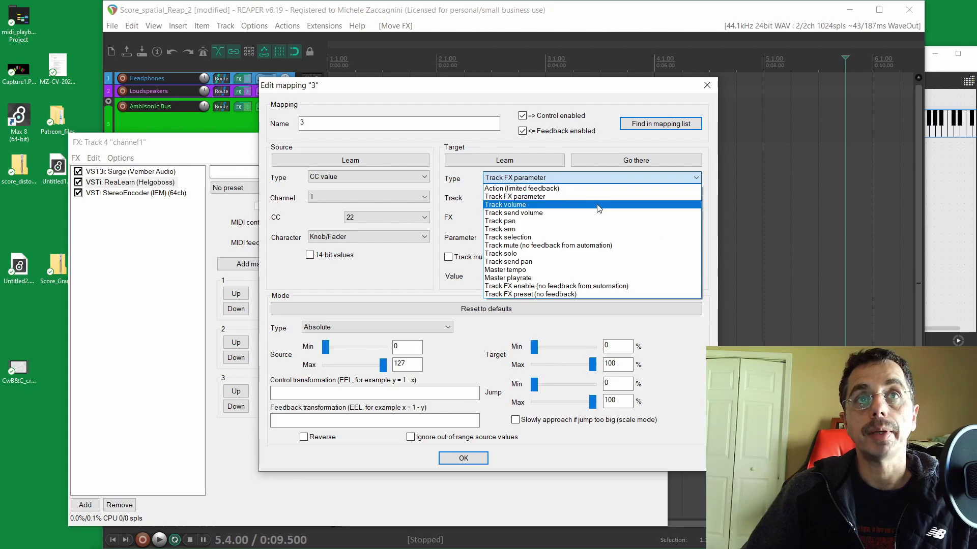
{"action": "left_click", "coordinate": [574, 205]}
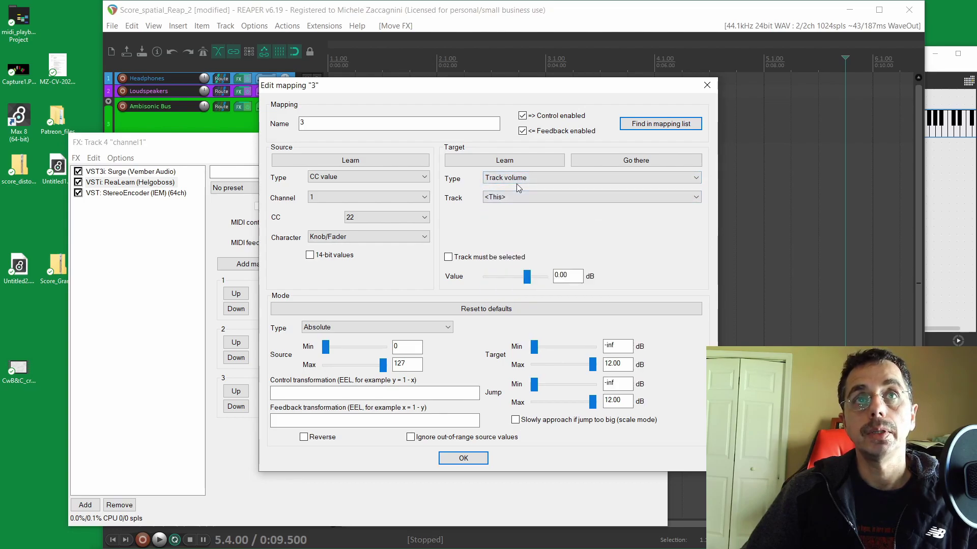
{"action": "left_click", "coordinate": [462, 459]}
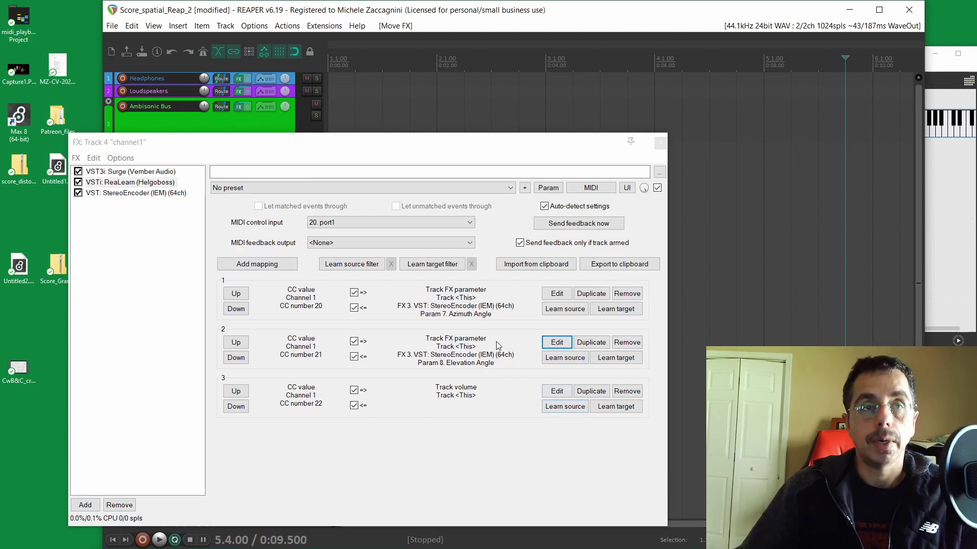
{"action": "left_click", "coordinate": [661, 145]}
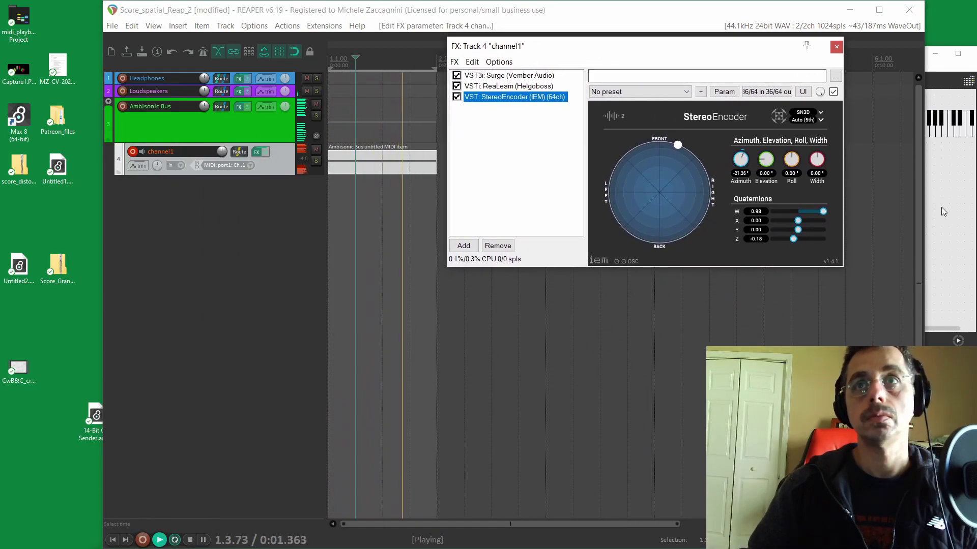
- Raise the Max slider to swing the StereoEncoder azimuth left to 75.12°, then stop playback
{"action": "left_click", "coordinate": [941, 207]}
{"action": "left_click_drag", "start_coordinate": [790, 53], "coordinate": [652, 300]}
{"action": "left_click_drag", "start_coordinate": [651, 377], "coordinate": [605, 364]}
{"action": "left_click", "coordinate": [737, 387]}
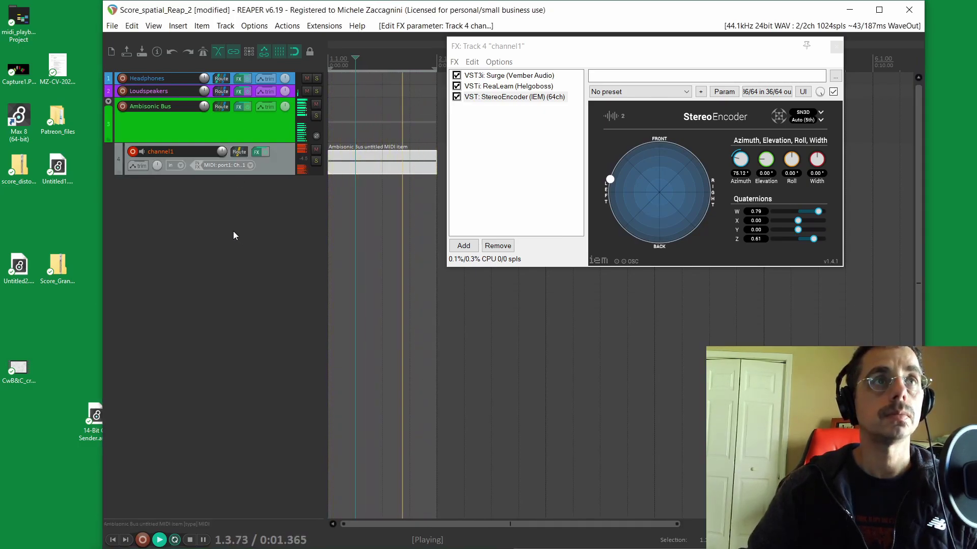
{"action": "key", "text": "space"}
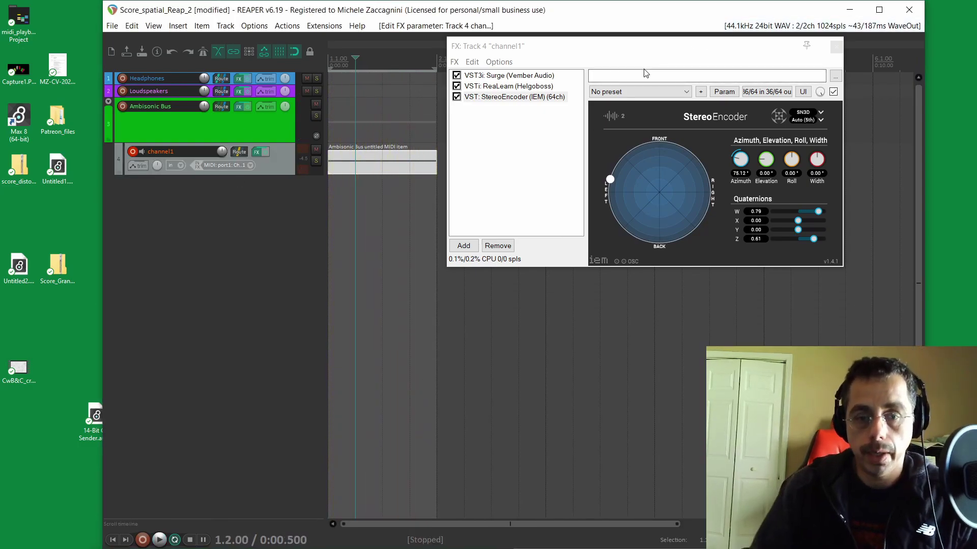
{"action": "left_click_drag", "start_coordinate": [630, 50], "coordinate": [796, 39]}
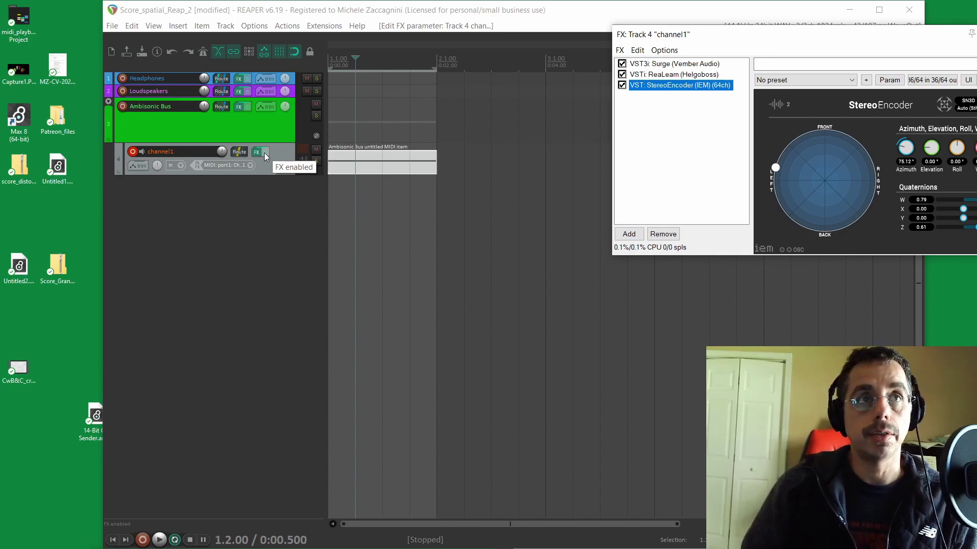
- Duplicate the channel1 track, with its Surge, ReaLearn and StereoEncoder, to make eight tracks
{"action": "left_click", "coordinate": [272, 169]}
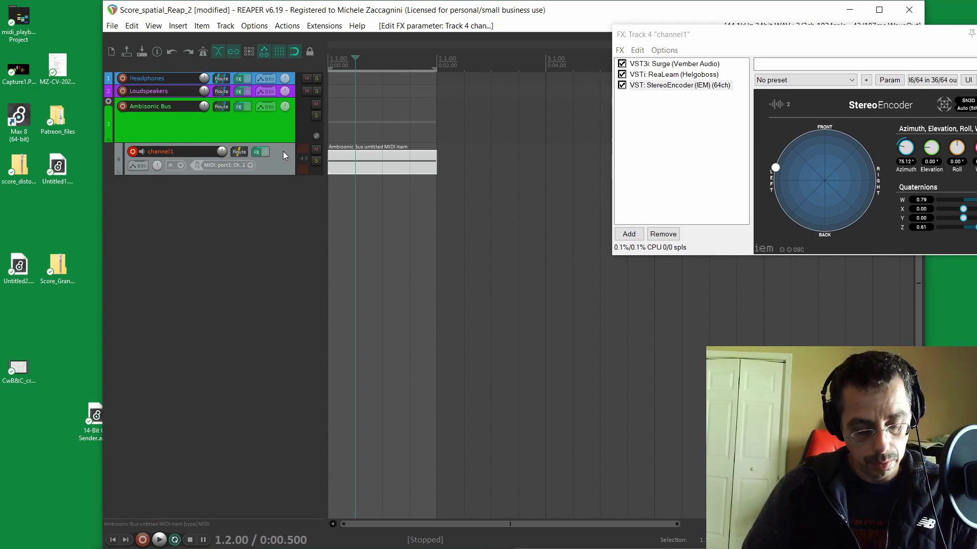
{"action": "key", "text": "ctrl+d"}
{"action": "key", "text": "ctrl+d"}
{"action": "key", "text": "ctrl+d"}
{"action": "key", "text": "ctrl+d"}
{"action": "key", "text": "ctrl+d"}
{"action": "key", "text": "ctrl+d"}
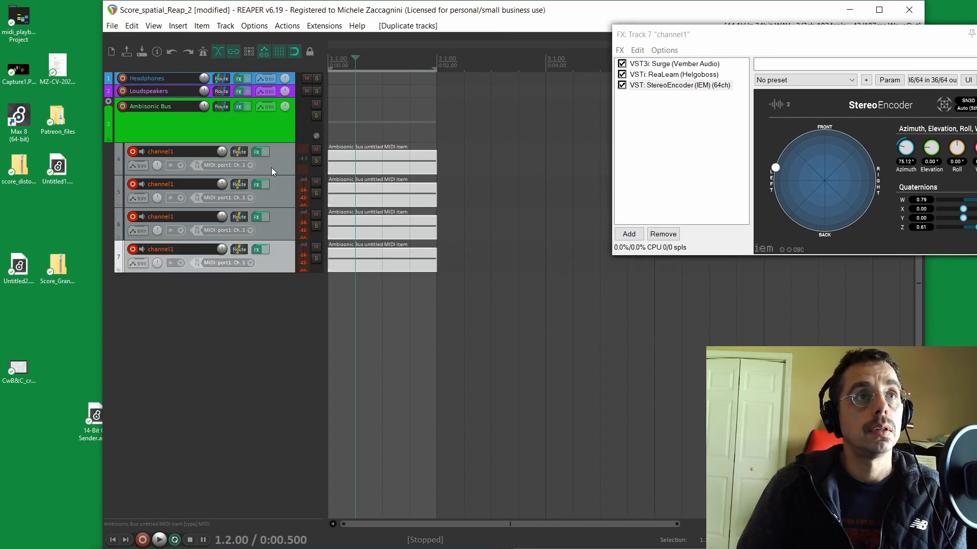
{"action": "key", "text": "ctrl+d"}
- Rename the duplicated tracks channel2 through channel8
{"action": "type", "text": "channel2"}
{"action": "key", "text": "Tab"}
{"action": "type", "text": "channel3"}
{"action": "key", "text": "Tab"}
{"action": "type", "text": "channel4"}
{"action": "key", "text": "Tab"}
{"action": "type", "text": "channel5"}
{"action": "key", "text": "Tab"}
{"action": "type", "text": "channel6"}
{"action": "key", "text": "Tab"}
{"action": "type", "text": "channel7"}
{"action": "key", "text": "Tab"}
{"action": "type", "text": "channel8"}
{"action": "key", "text": "Return"}
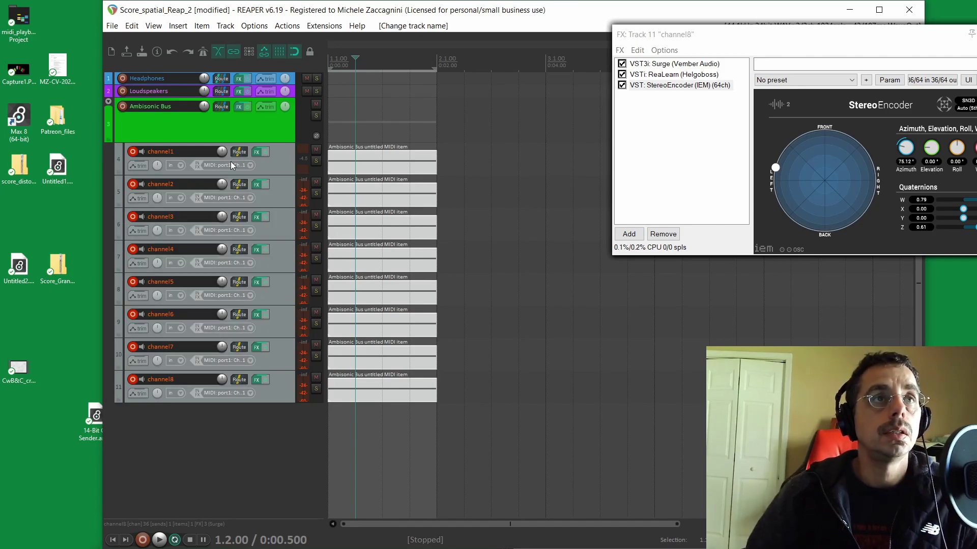
- In channel2's ReaLearn, change mapping 1's source channel from 1 to 2
{"action": "left_click", "coordinate": [258, 185]}
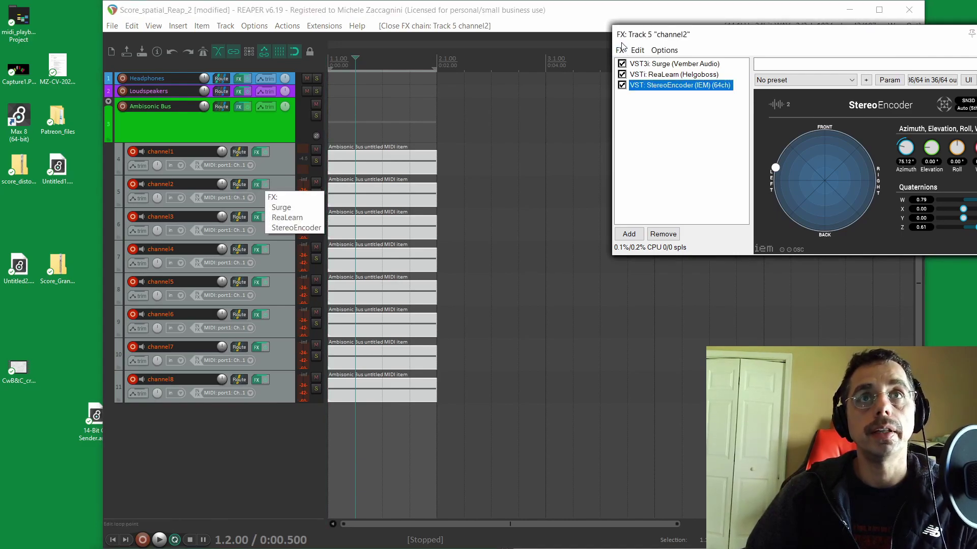
{"action": "left_click_drag", "start_coordinate": [717, 38], "coordinate": [505, 53]}
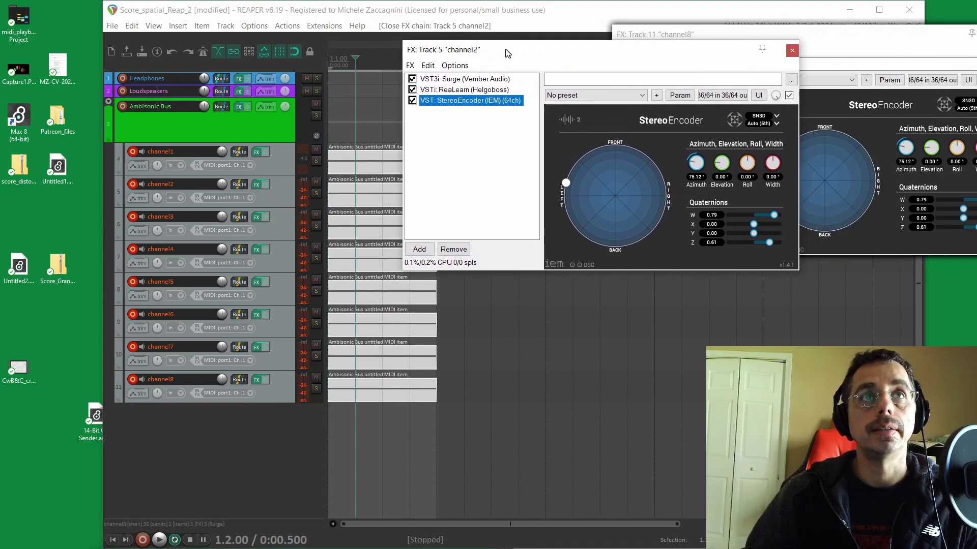
{"action": "left_click", "coordinate": [468, 90]}
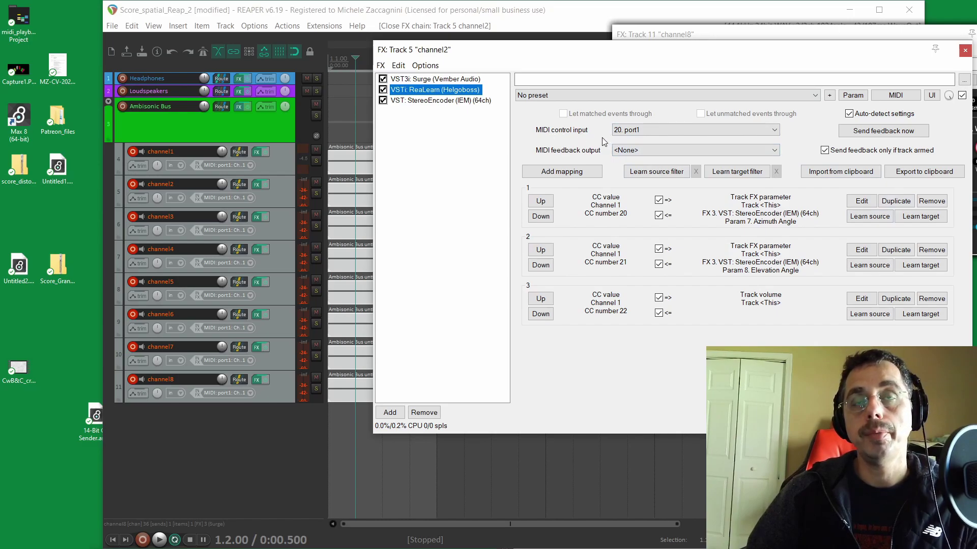
{"action": "left_click", "coordinate": [859, 204]}
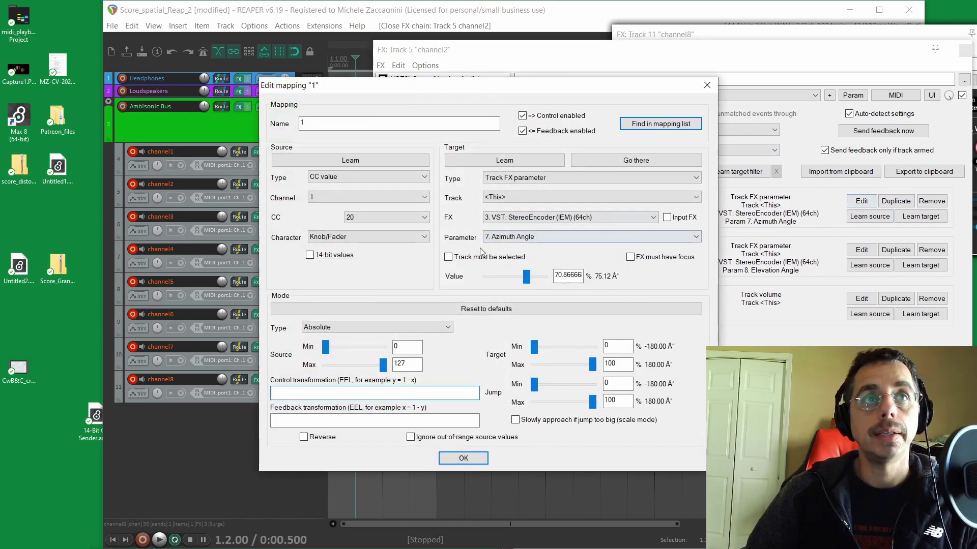
{"action": "left_click", "coordinate": [316, 198]}
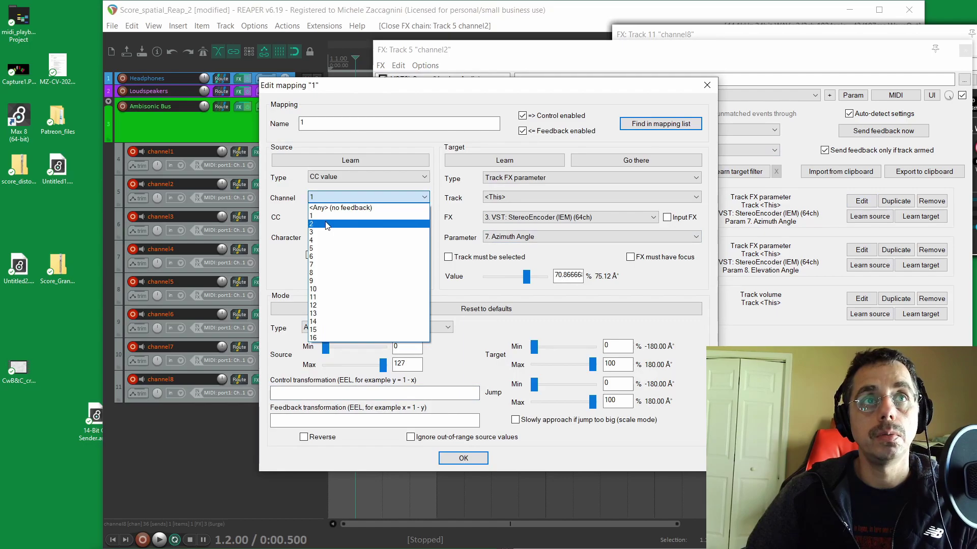
{"action": "left_click", "coordinate": [325, 221]}
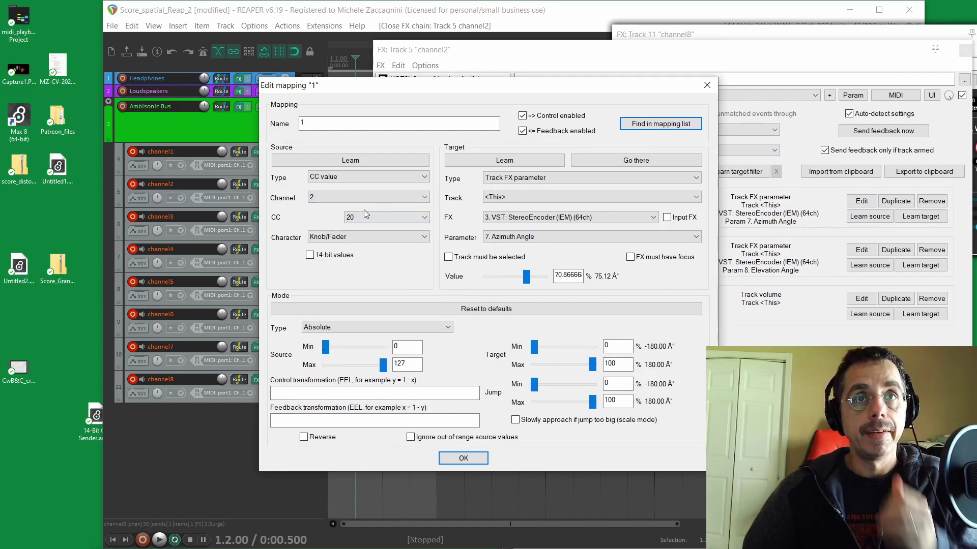
{"action": "key", "text": "Return"}
{"action": "left_click", "coordinate": [319, 186]}
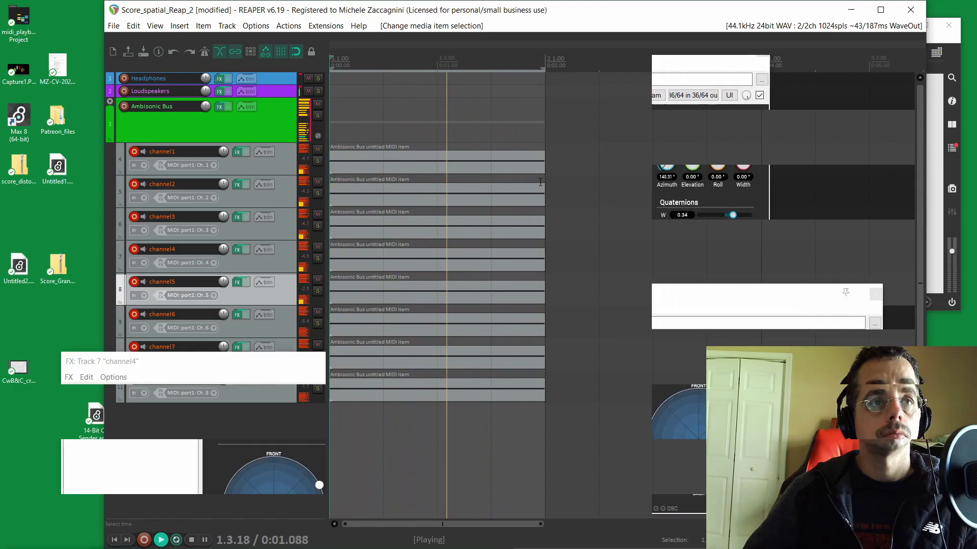
- Solo channel5 and bring up its StereoEncoder panel
{"action": "left_click", "coordinate": [237, 282]}
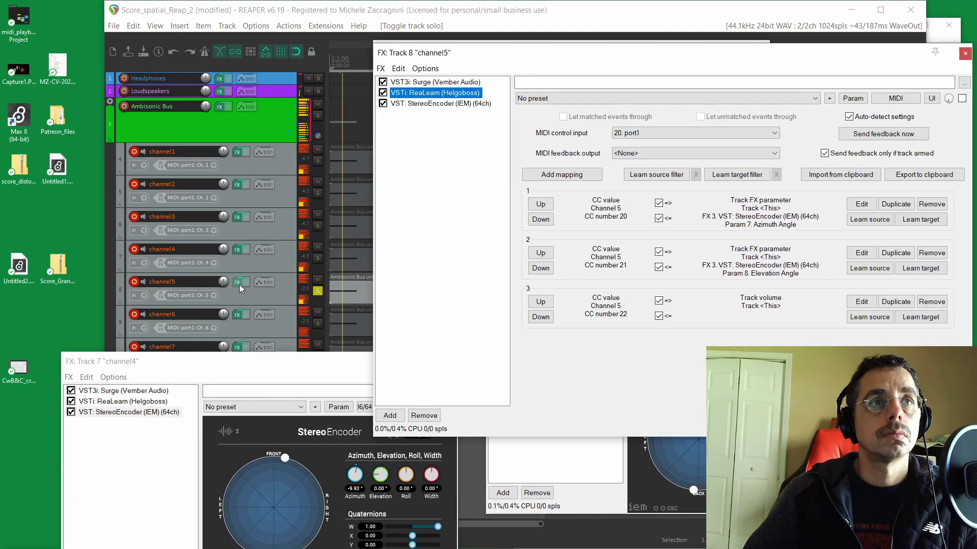
{"action": "left_click", "coordinate": [422, 105]}
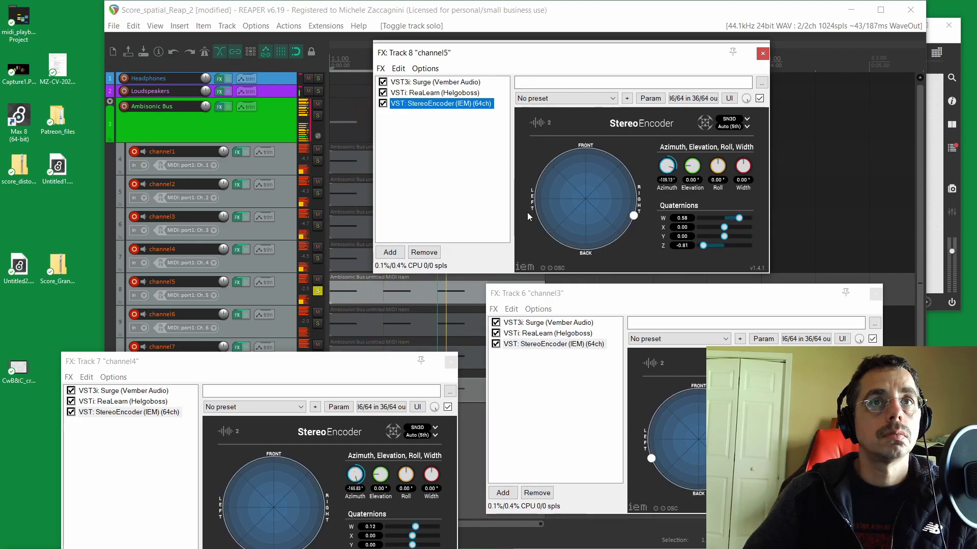
- Close channel5's effect chain and look inside the Max visualization subpatch
{"action": "key", "text": "Escape"}
{"action": "key", "text": "alt+Tab"}
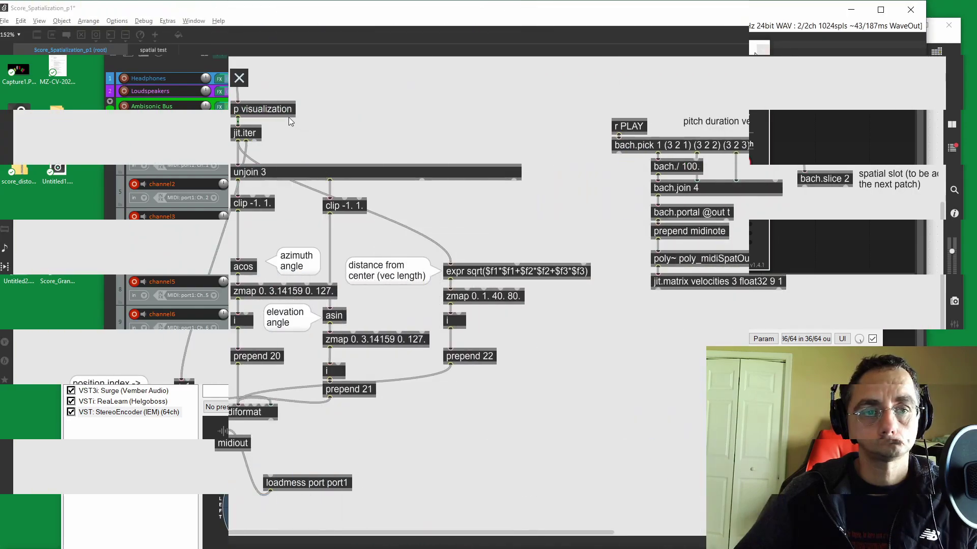
{"action": "double_click", "coordinate": [289, 115]}
{"action": "scroll", "coordinate": [409, 222], "scroll_direction": "down", "scroll_amount": 3}
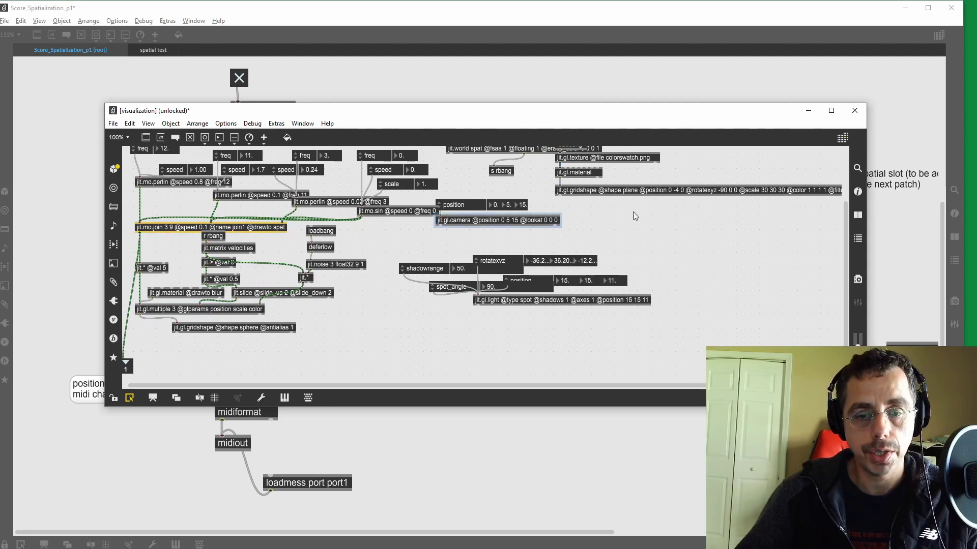
{"action": "left_click", "coordinate": [855, 110]}
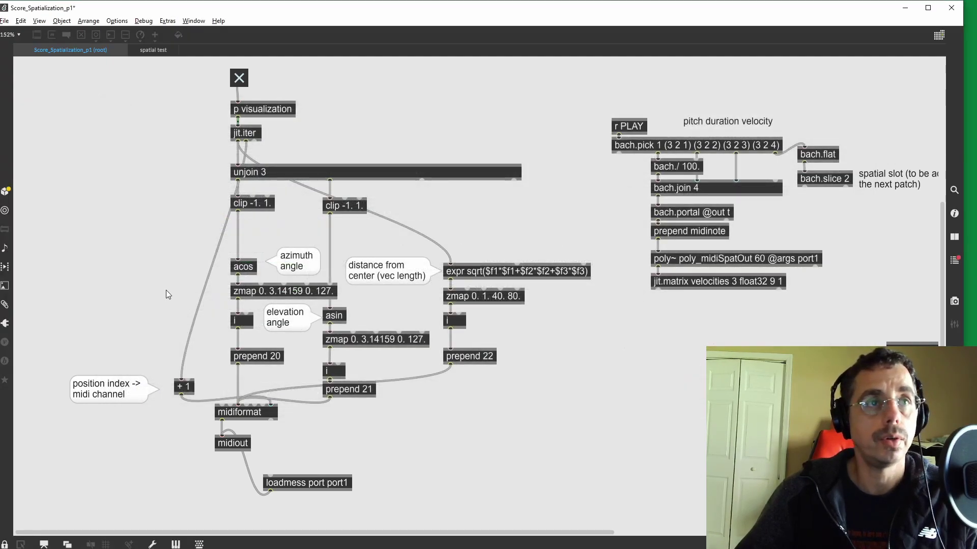
- Unlock the patch and add a widened box fed by jit.iter's outlet to show positions
{"action": "right_click", "coordinate": [179, 229]}
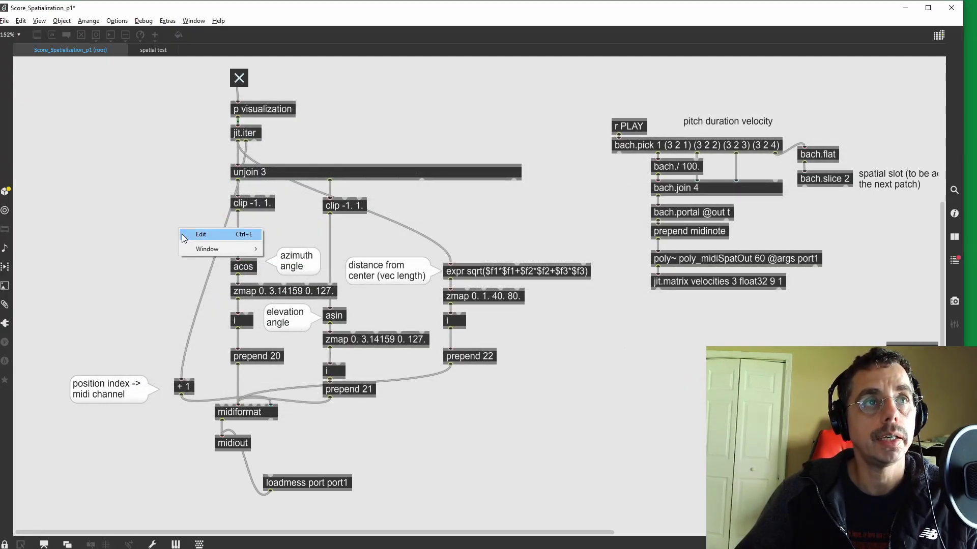
{"action": "left_click", "coordinate": [149, 241]}
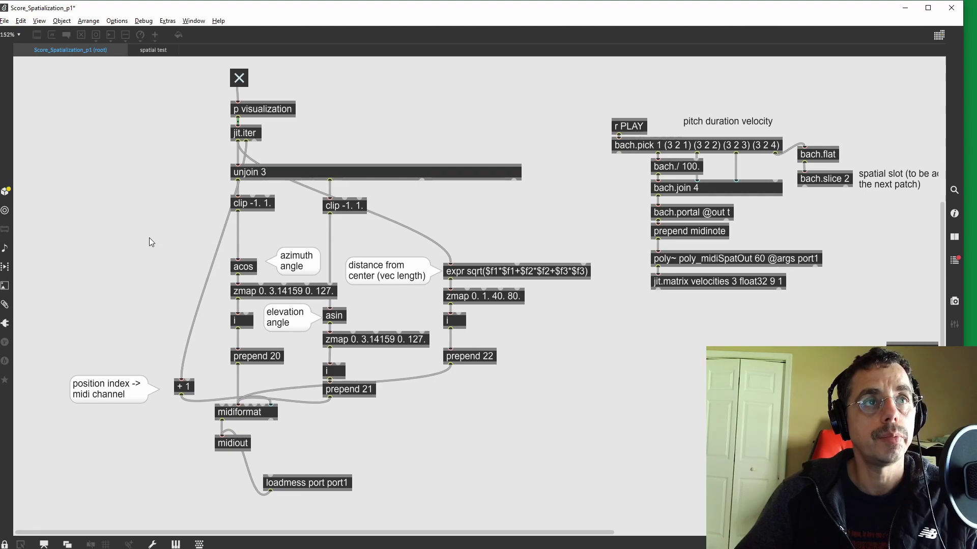
{"action": "right_click", "coordinate": [124, 224]}
{"action": "left_click", "coordinate": [131, 227]}
{"action": "key", "text": "n"}
{"action": "left_click_drag", "start_coordinate": [237, 143], "coordinate": [152, 223]}
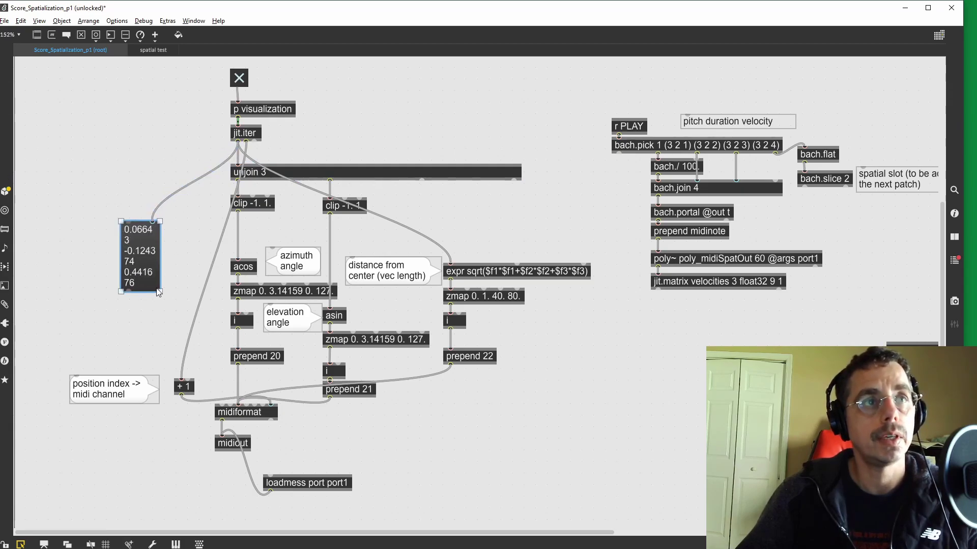
{"action": "left_click_drag", "start_coordinate": [160, 288], "coordinate": [221, 232]}
{"action": "key", "text": "alt+Tab"}
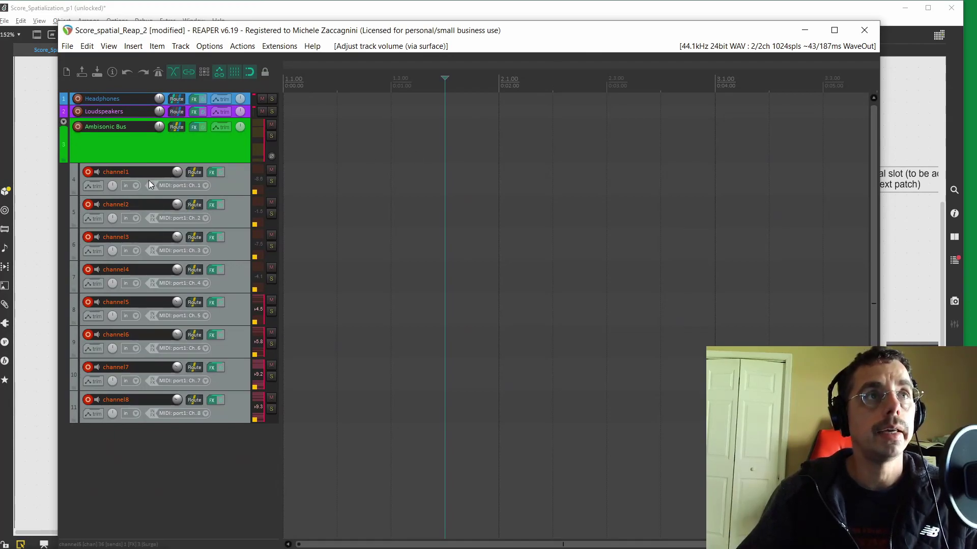
- Open channel1's effect chain to view its StereoEncoder position, then return to Max
{"action": "right_click", "coordinate": [212, 172]}
{"action": "left_click", "coordinate": [236, 198]}
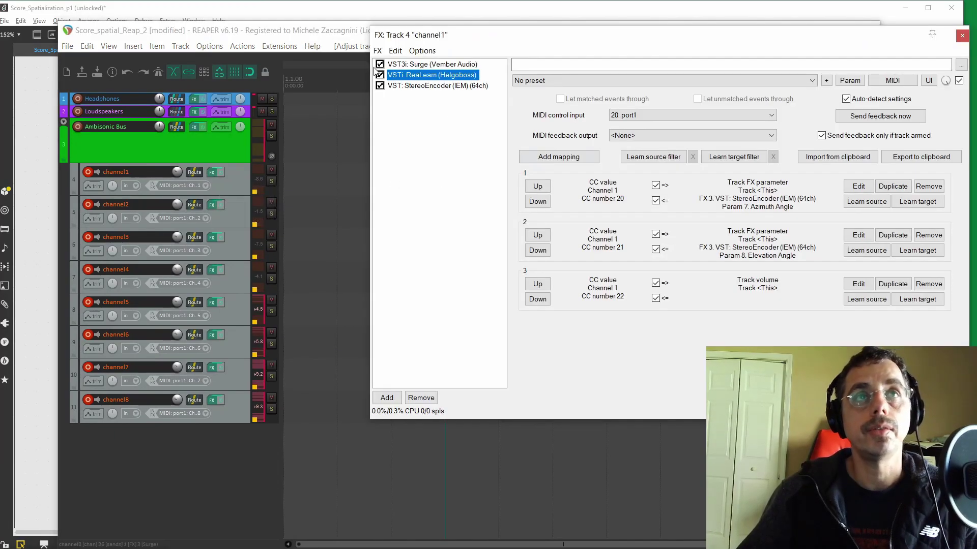
{"action": "left_click", "coordinate": [437, 85]}
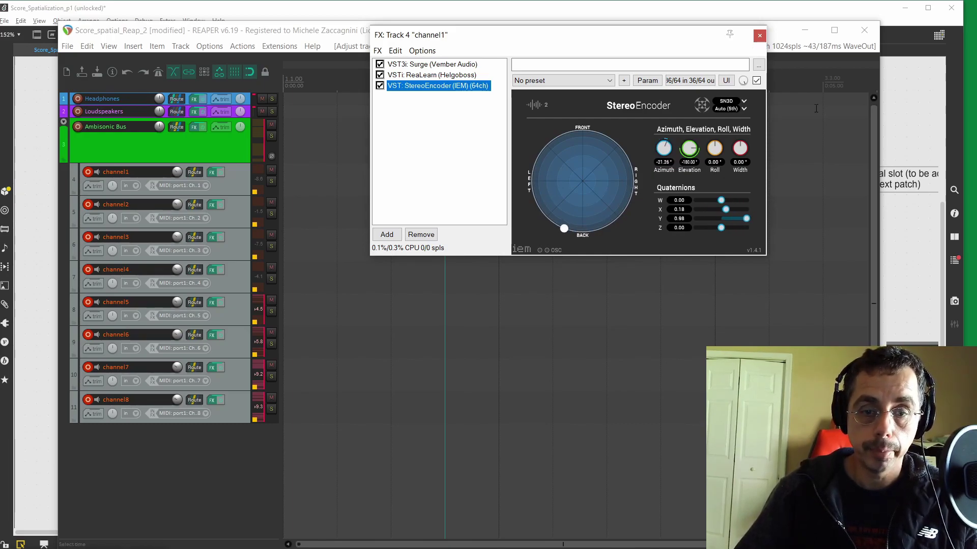
{"action": "left_click", "coordinate": [897, 109]}
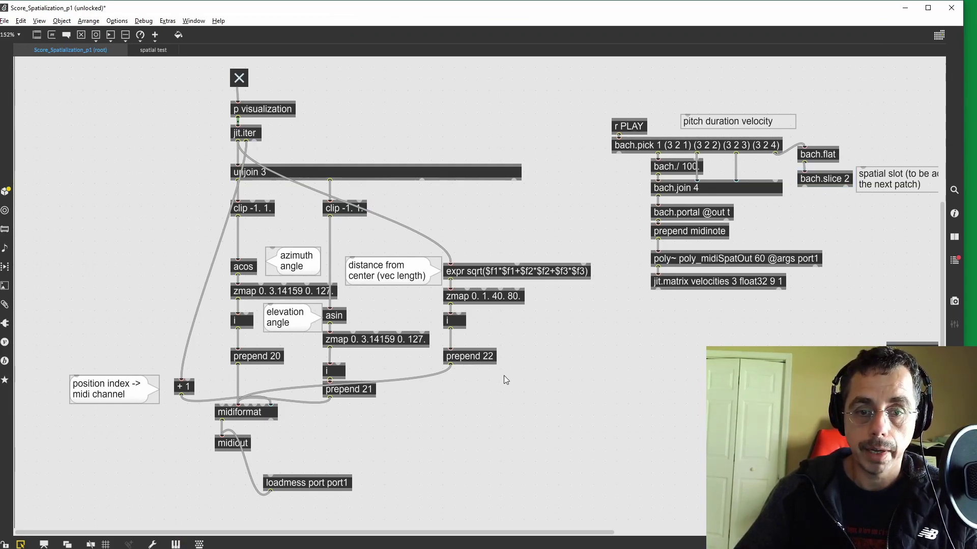
- Walk through the acos, asin and zmap 0. 3.14159 0. 127. objects of the angle chain
{"action": "left_click", "coordinate": [250, 270]}
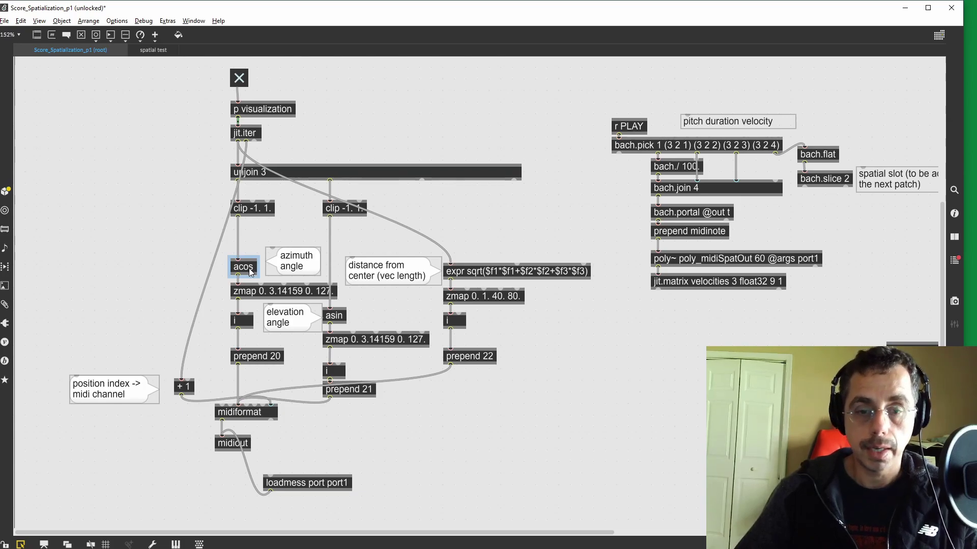
{"action": "left_click", "coordinate": [252, 248]}
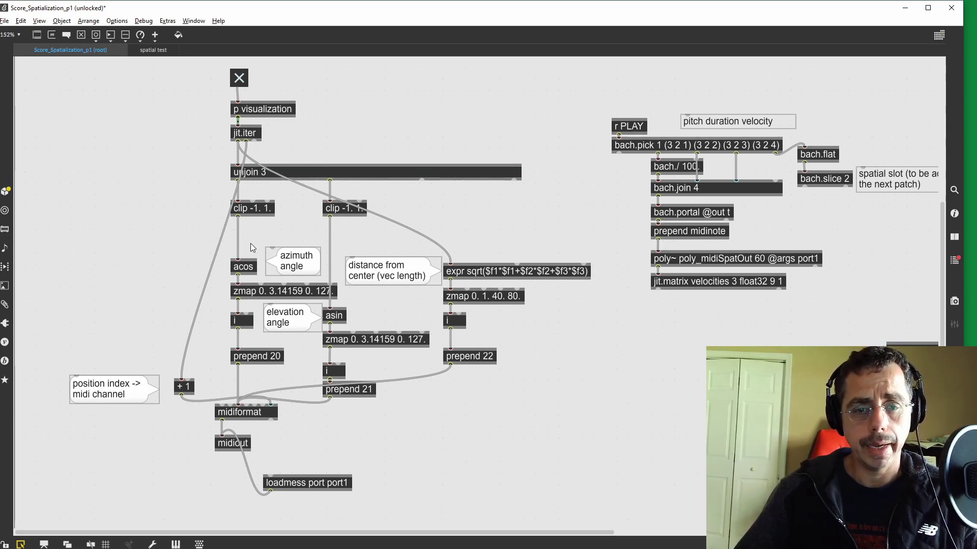
{"action": "left_click", "coordinate": [302, 256]}
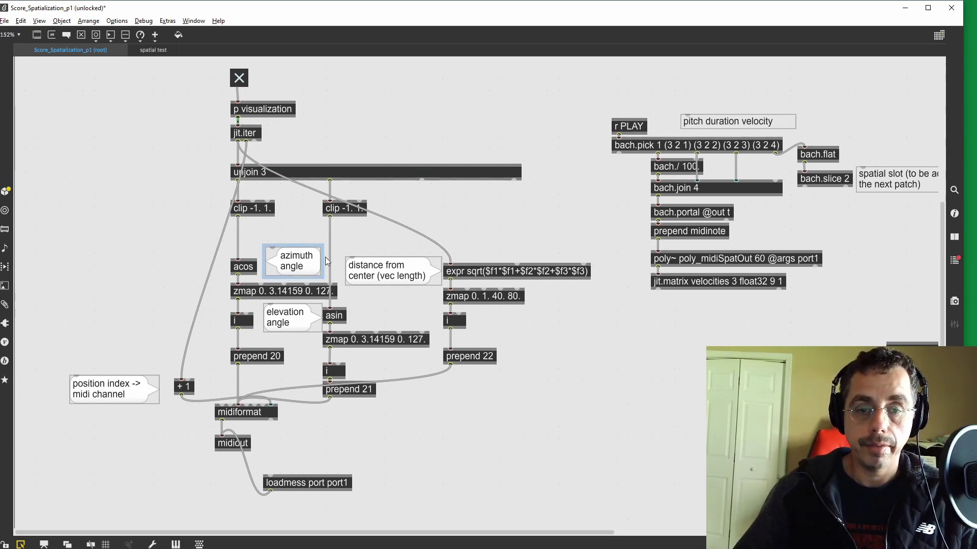
{"action": "left_click", "coordinate": [340, 321]}
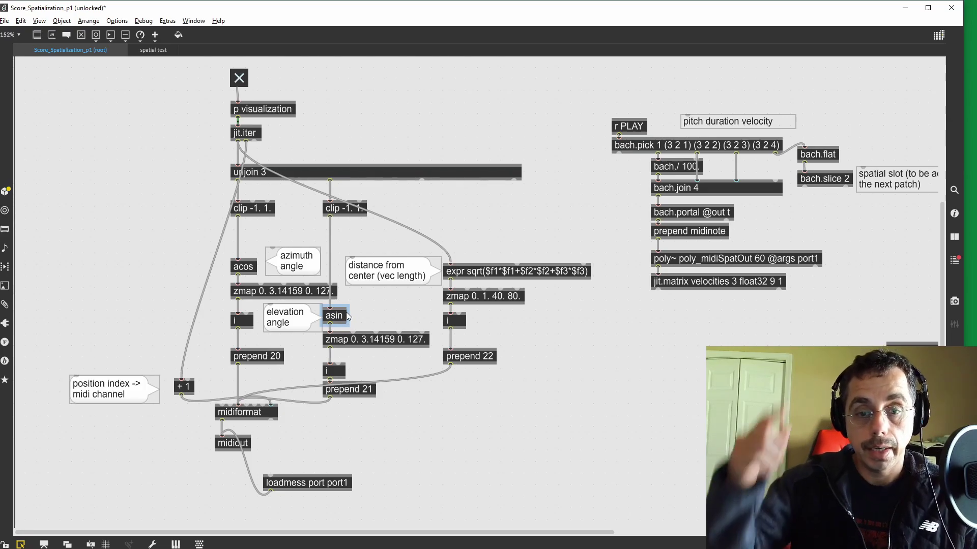
{"action": "left_click", "coordinate": [305, 298]}
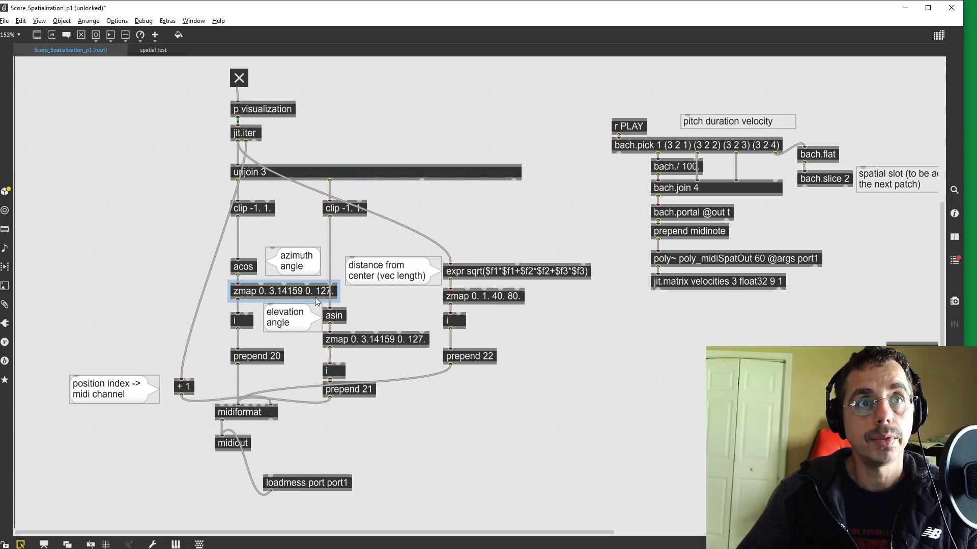
{"action": "left_click", "coordinate": [341, 300]}
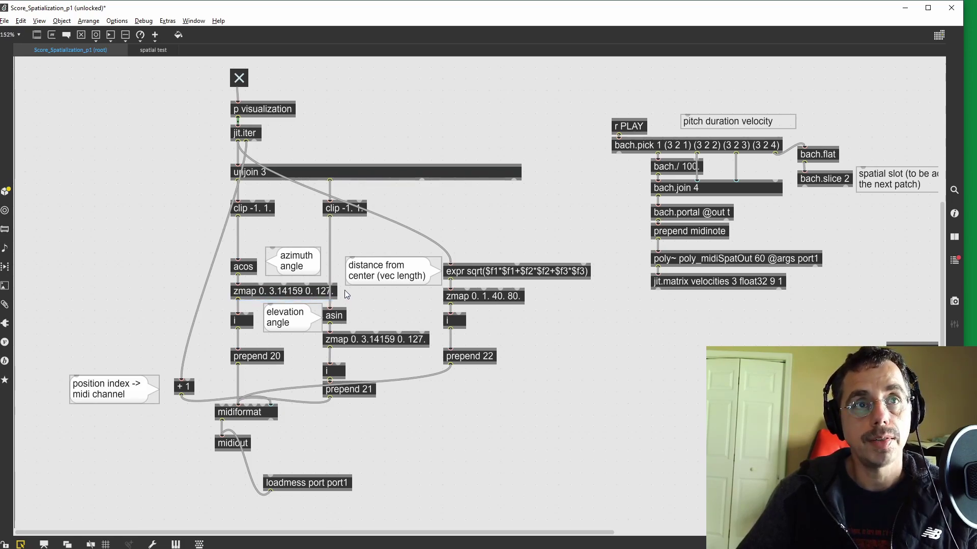
- Nudge the clip -1. 1. and asin boxes slightly right, then highlight the distance expr
{"action": "left_click_drag", "start_coordinate": [334, 315], "coordinate": [346, 312]}
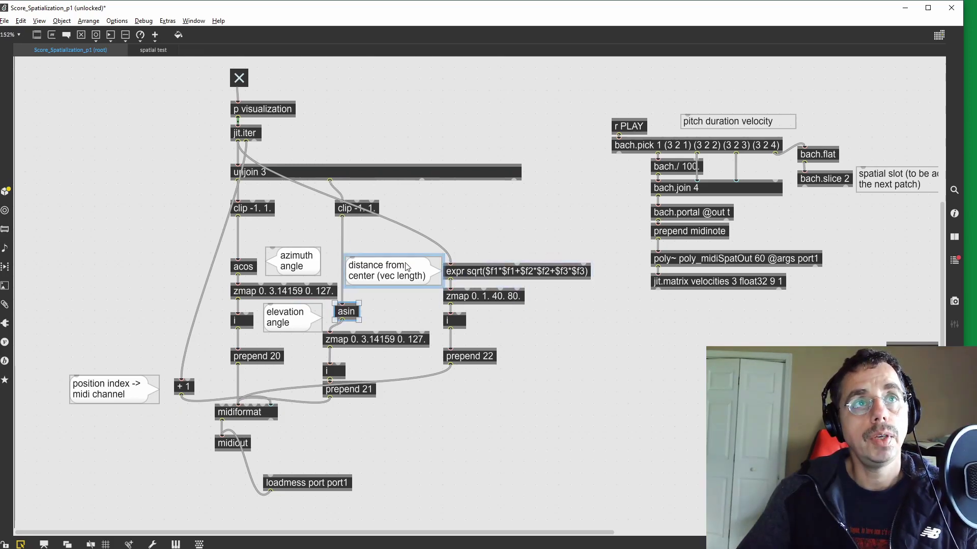
{"action": "left_click", "coordinate": [268, 175], "text": "shift"}
{"action": "left_click", "coordinate": [268, 176], "text": "shift"}
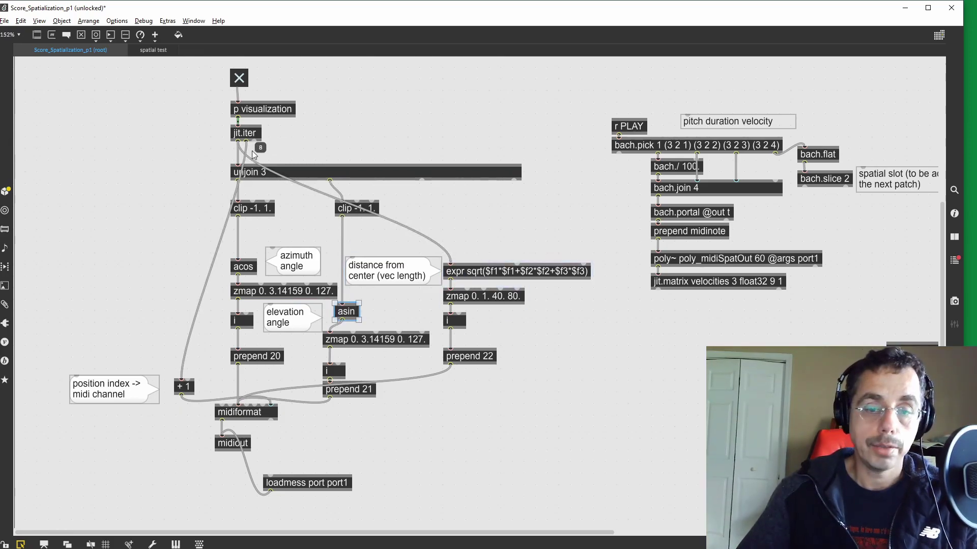
{"action": "left_click", "coordinate": [466, 273]}
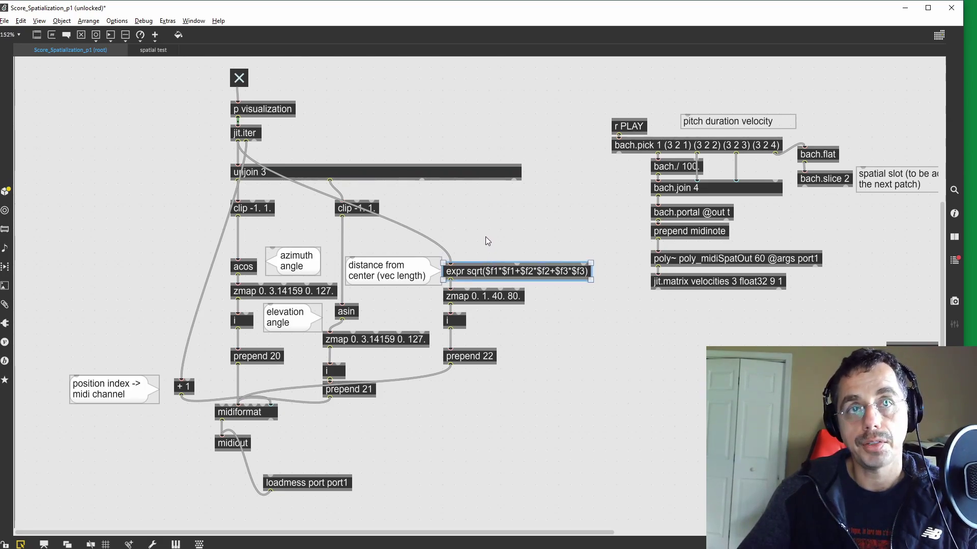
- Lock the patch and reset zoom to 100% to show the score above the chain
{"action": "key", "text": "ctrl+e"}
{"action": "key", "text": "ctrl+0"}
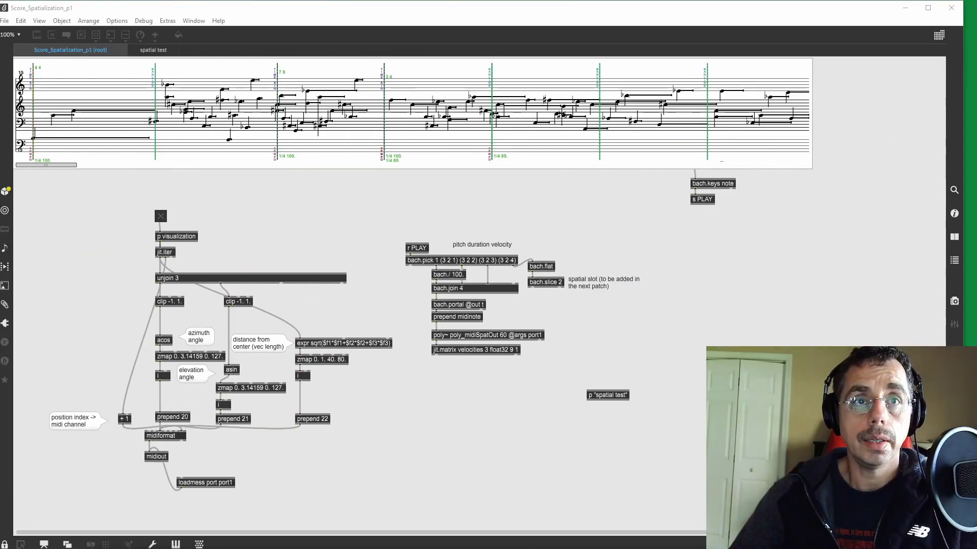